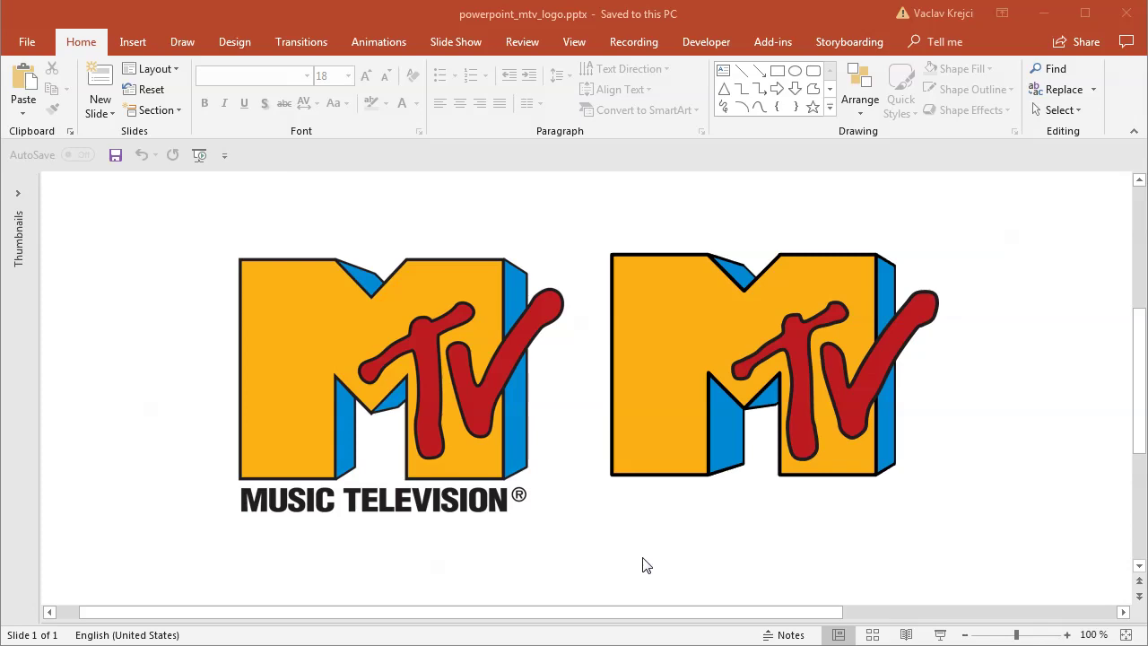
# Look over the recreated logo's tv letters, then select the MTV picture and close Design Ideas.
pyautogui.click(554, 16)
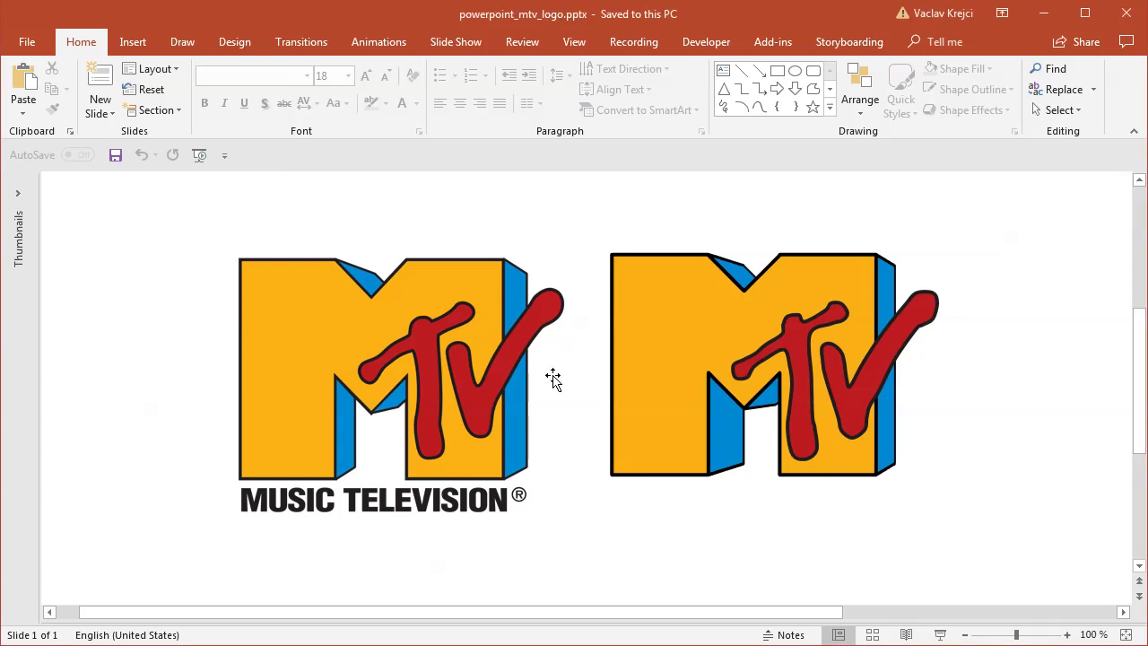
pyautogui.click(482, 393)
pyautogui.click(788, 352)
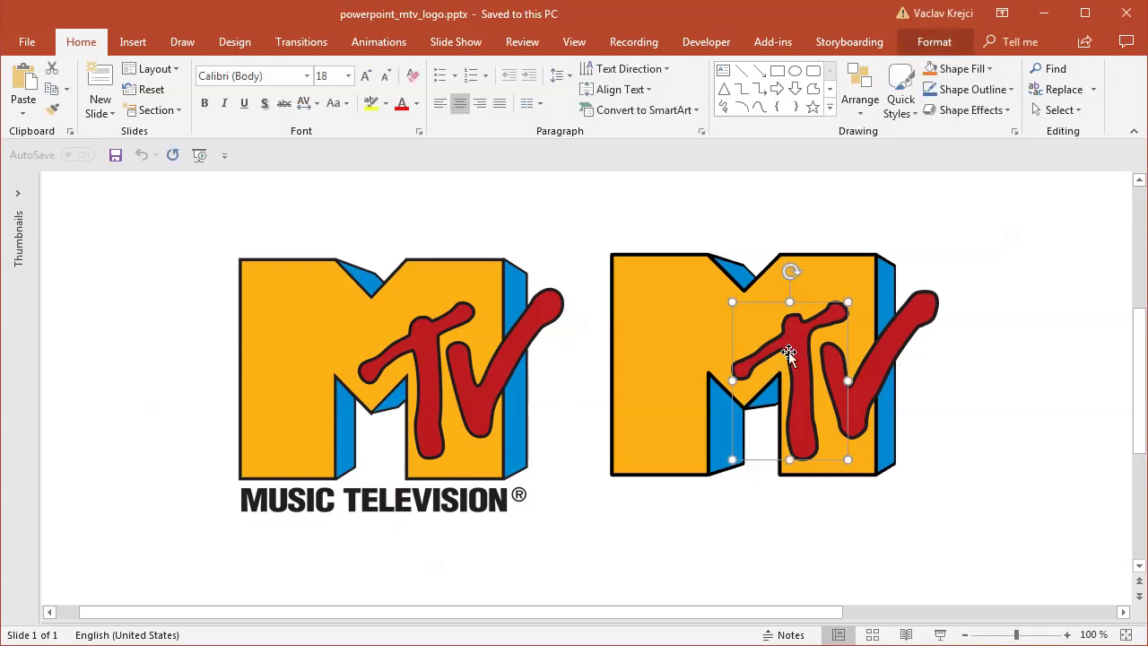
pyautogui.click(864, 383)
pyautogui.click(774, 239)
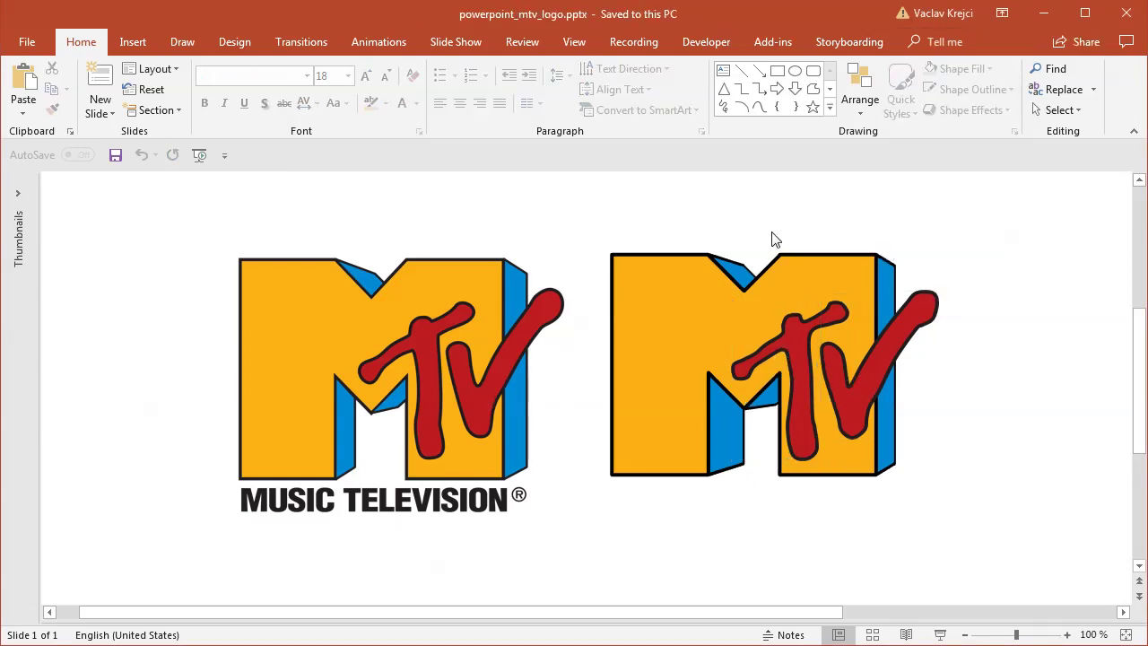
pyautogui.click(450, 350)
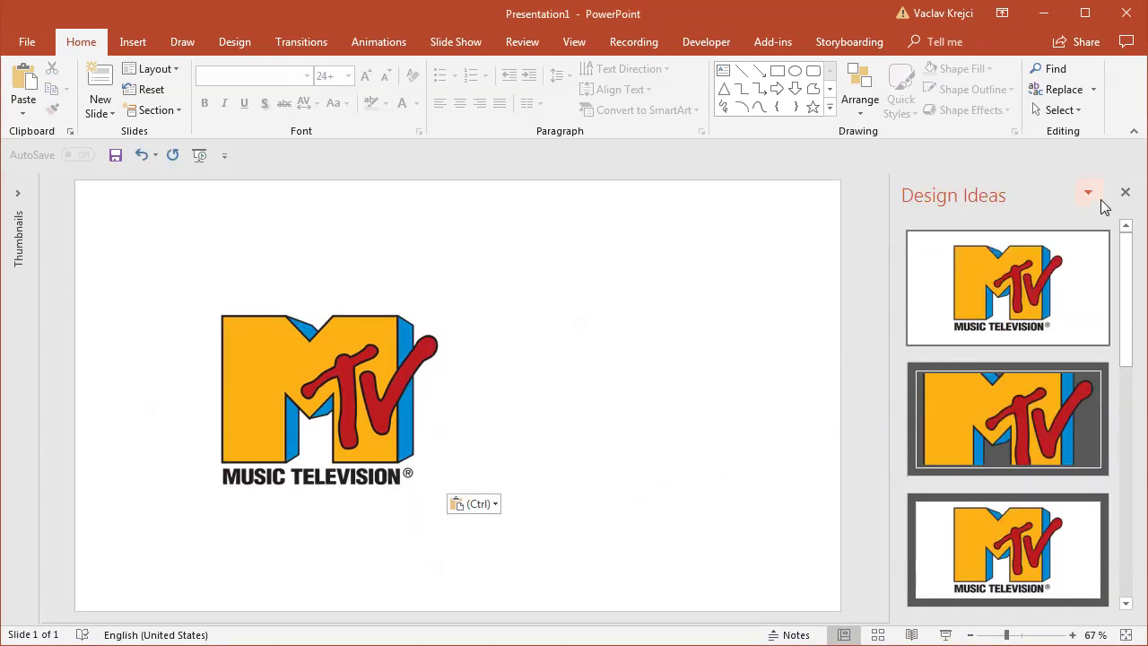
pyautogui.click(1122, 189)
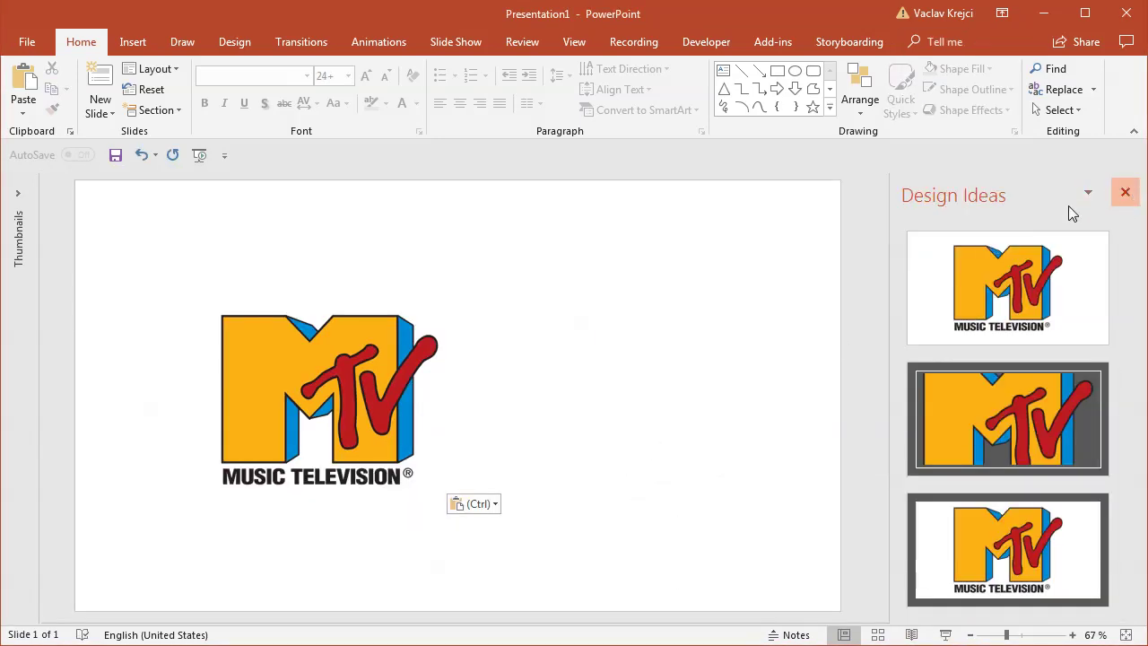
# Recolour the MTV logo picture Light Gray from Picture Format > Color.
pyautogui.click(549, 385)
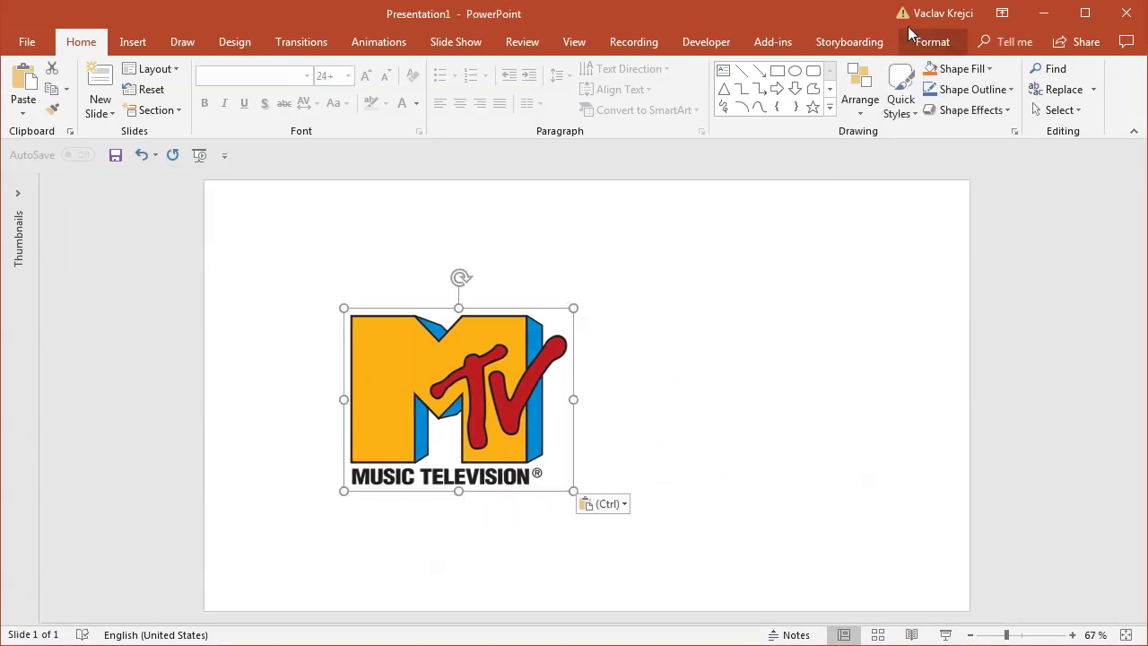
pyautogui.click(932, 42)
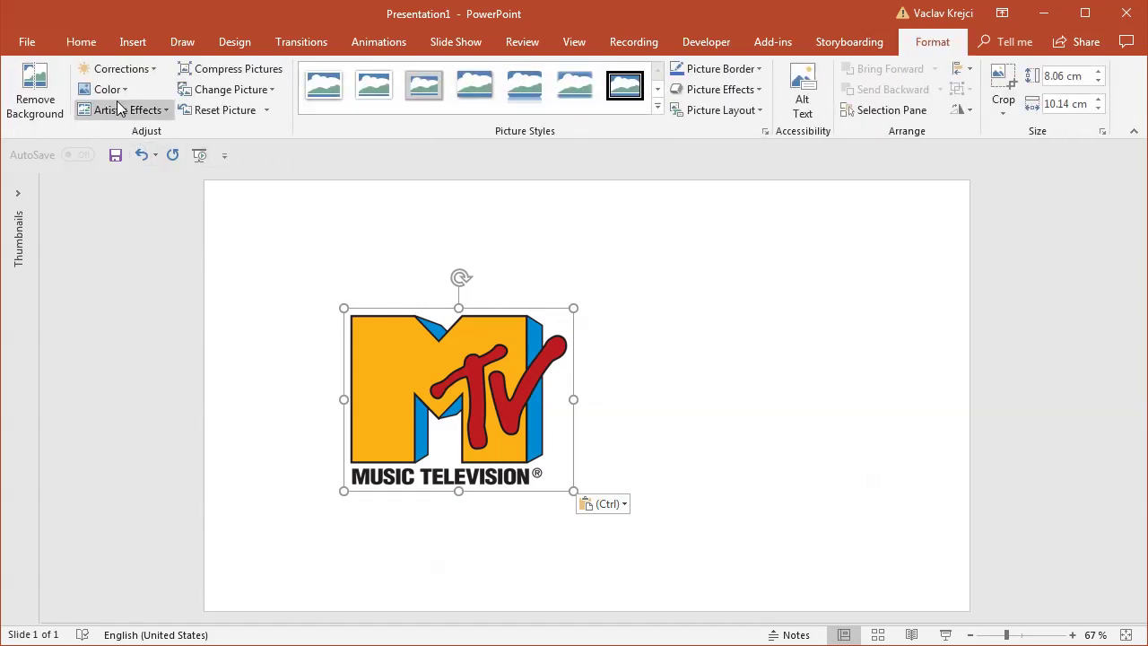
pyautogui.click(107, 90)
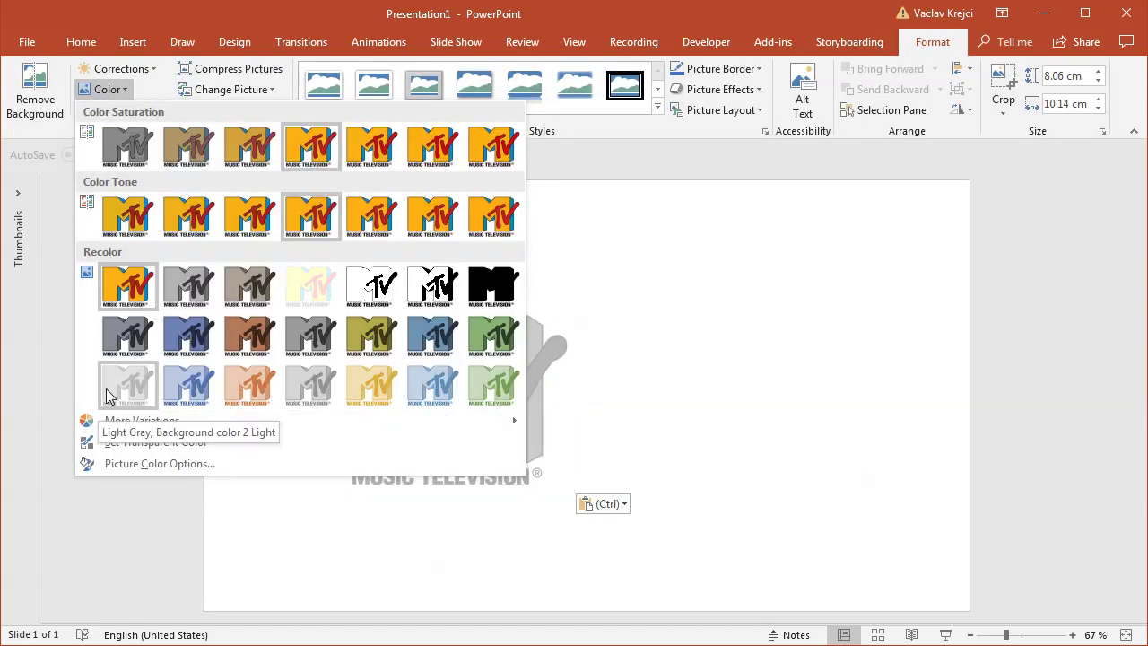
pyautogui.click(106, 395)
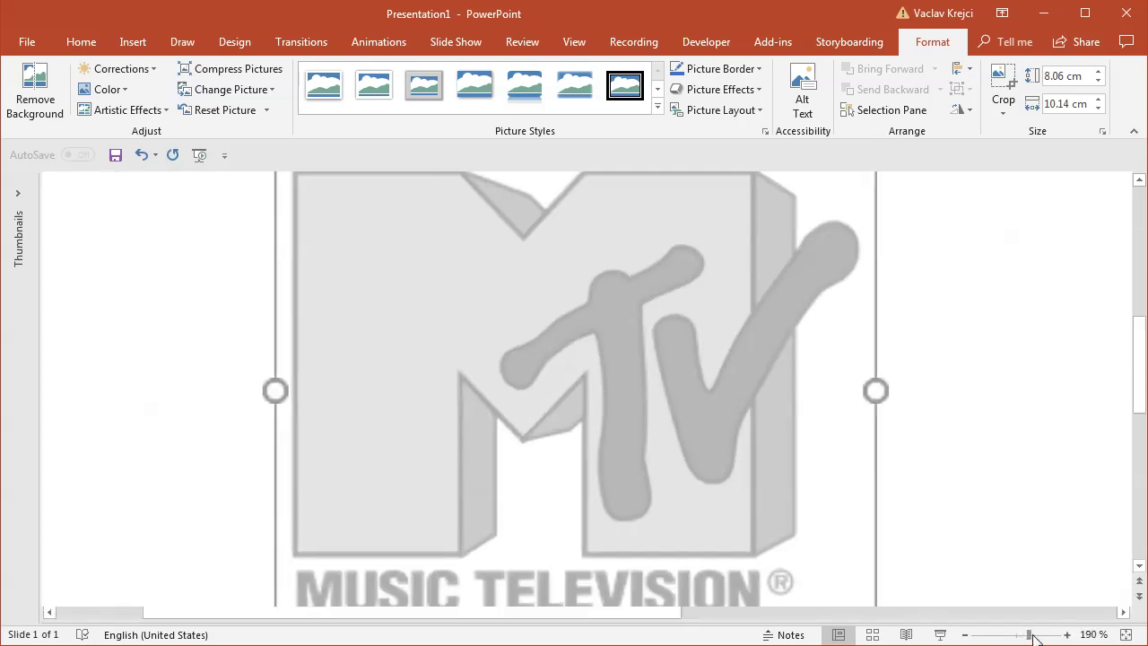
# Zoom the slide in to 190%.
pyautogui.click(1031, 635)
pyautogui.moveTo(655, 617); pyautogui.dragTo(700, 619)
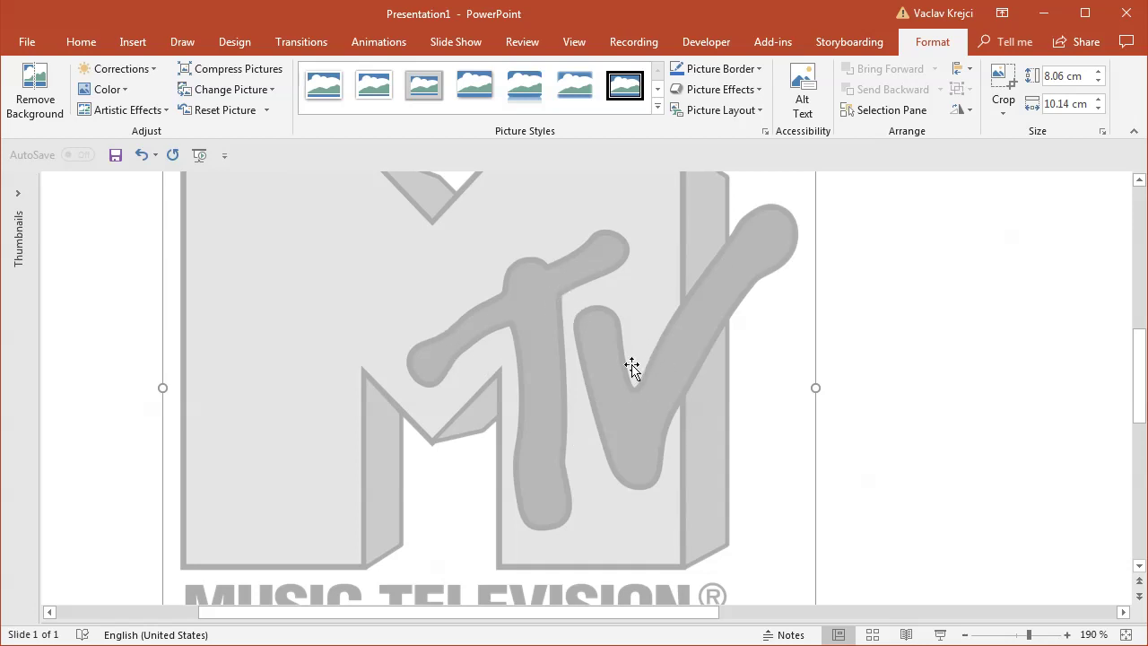
pyautogui.click(133, 42)
# With the Curve shape, place points from the v's inner corner over its top and down its right edge.
pyautogui.click(264, 112)
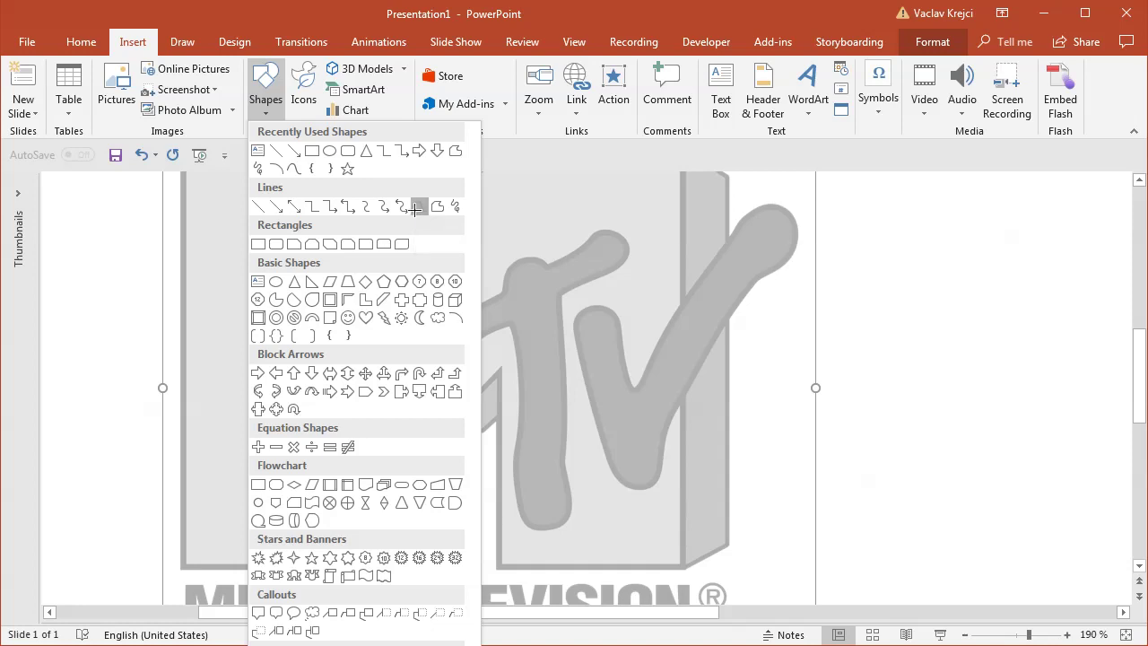
pyautogui.click(414, 210)
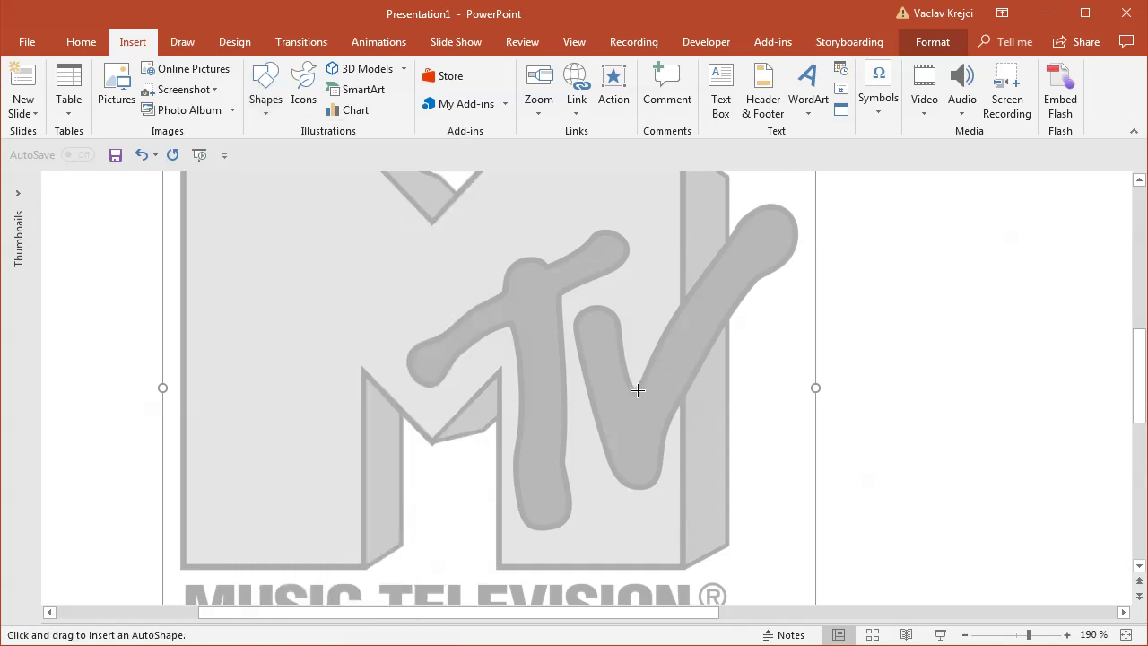
pyautogui.click(637, 389)
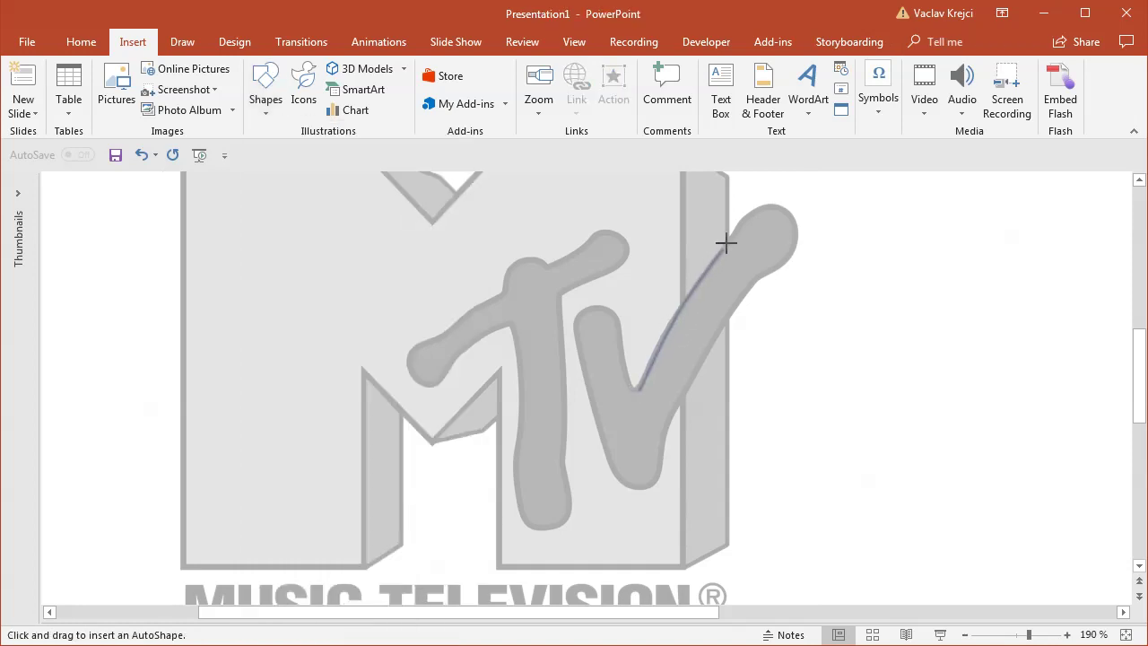
pyautogui.click(775, 208)
pyautogui.click(797, 239)
pyautogui.click(761, 274)
pyautogui.click(733, 310)
# Continue the curve around the v's bottom and left arm, closing it at the start point.
pyautogui.click(712, 356)
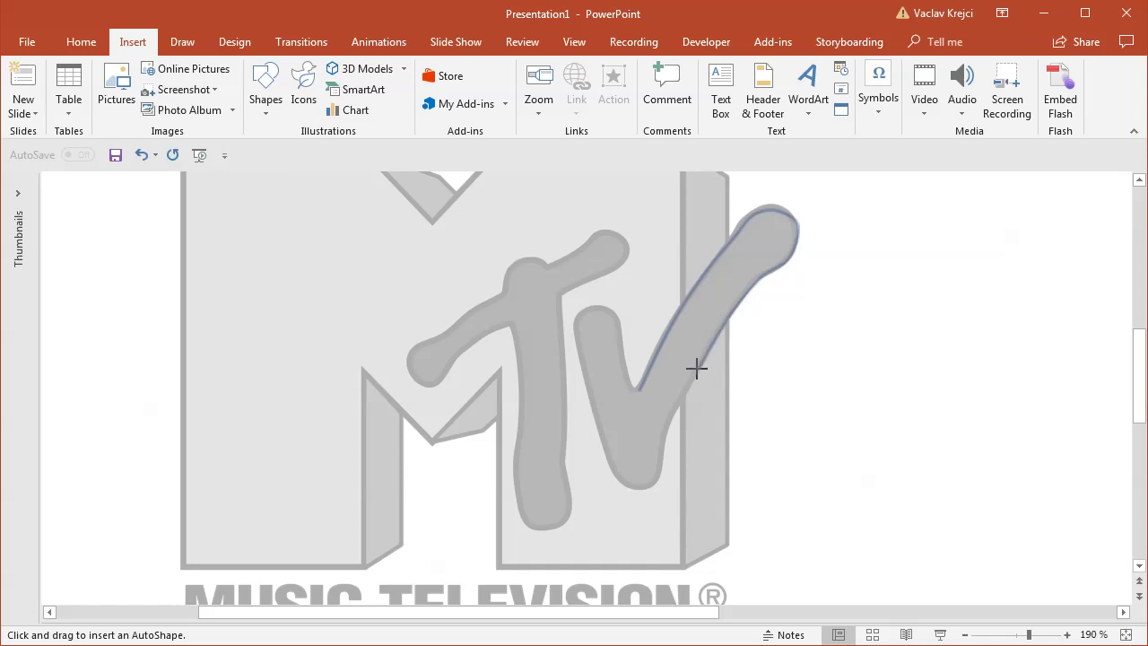
pyautogui.click(670, 415)
pyautogui.click(646, 484)
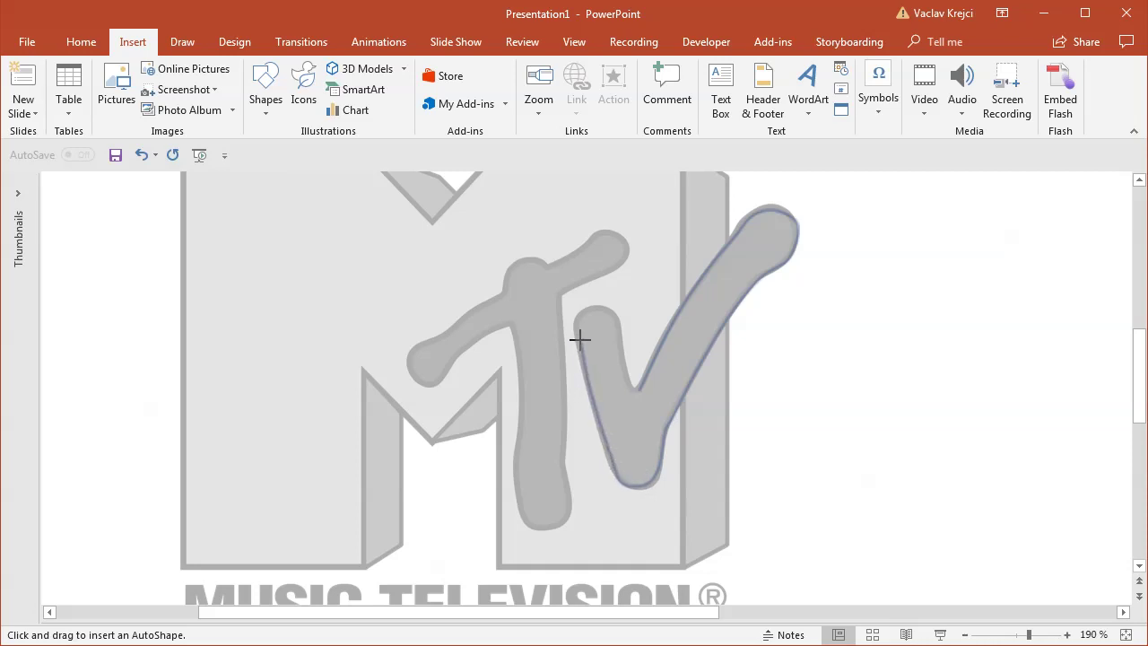
pyautogui.click(593, 309)
pyautogui.click(634, 384)
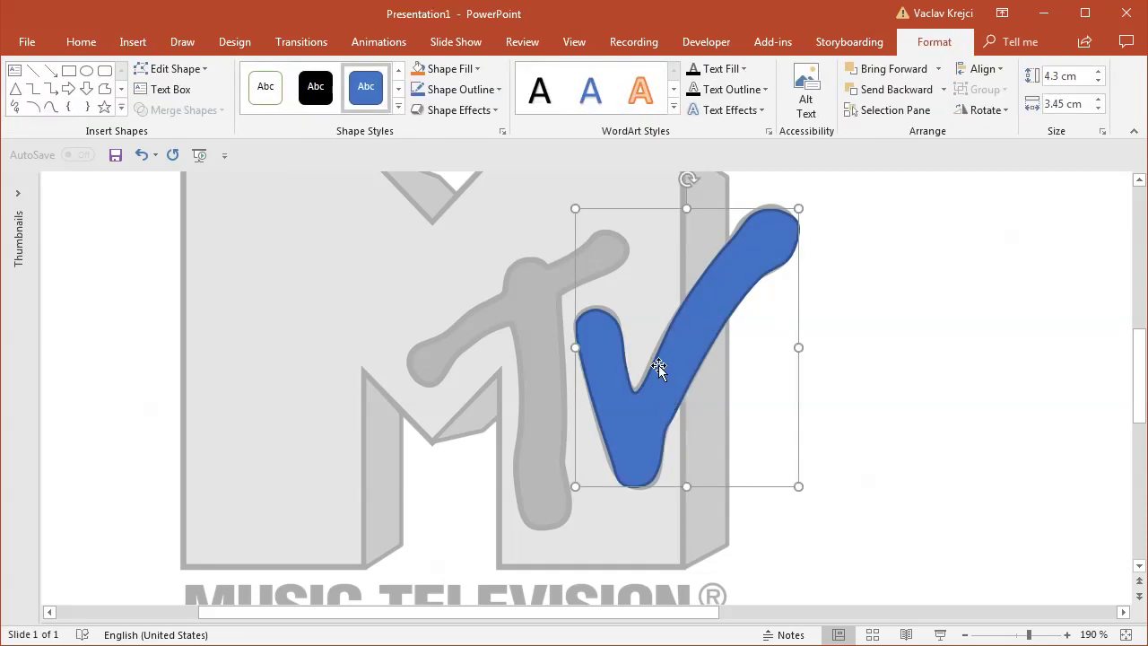
pyautogui.click(133, 42)
# Draw a Scribble outline around the logo's t stem and rounded arm.
pyautogui.click(266, 98)
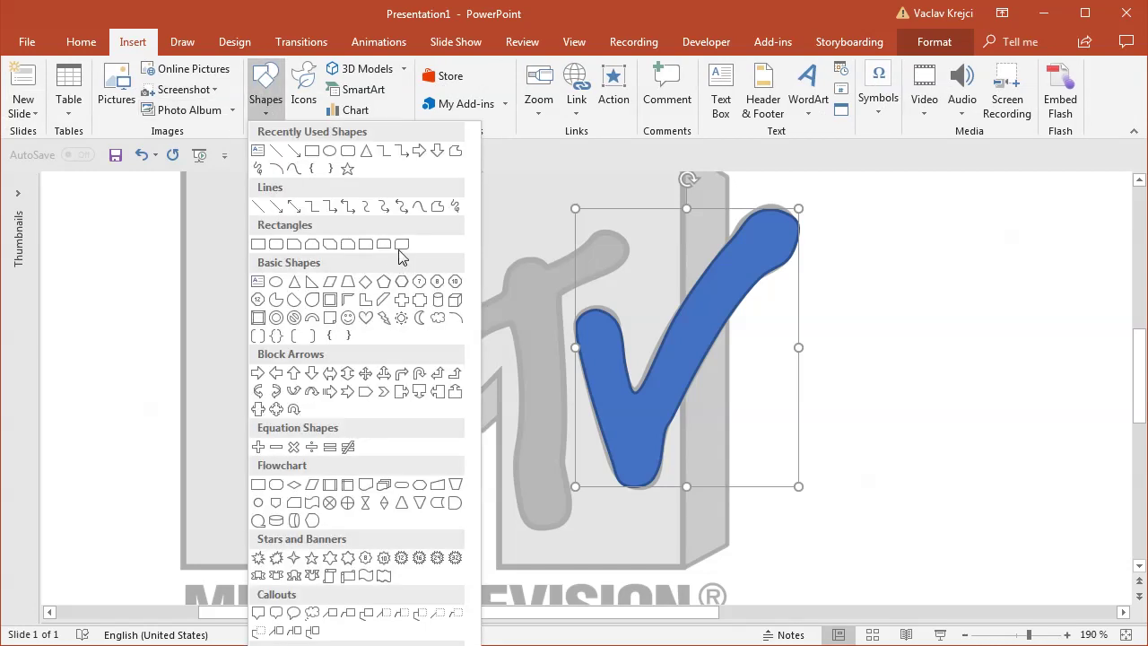
pyautogui.click(423, 207)
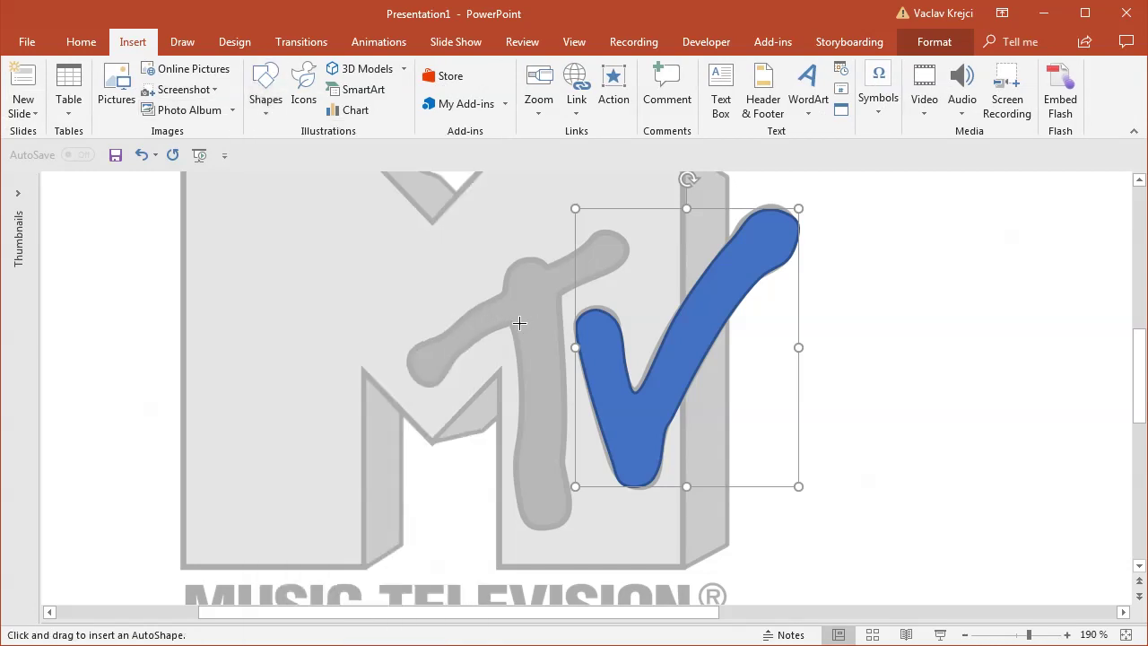
pyautogui.moveTo(556, 292)
pyautogui.mouseDown()
pyautogui.moveTo(566, 350)
pyautogui.moveTo(559, 458)
pyautogui.mouseUp()
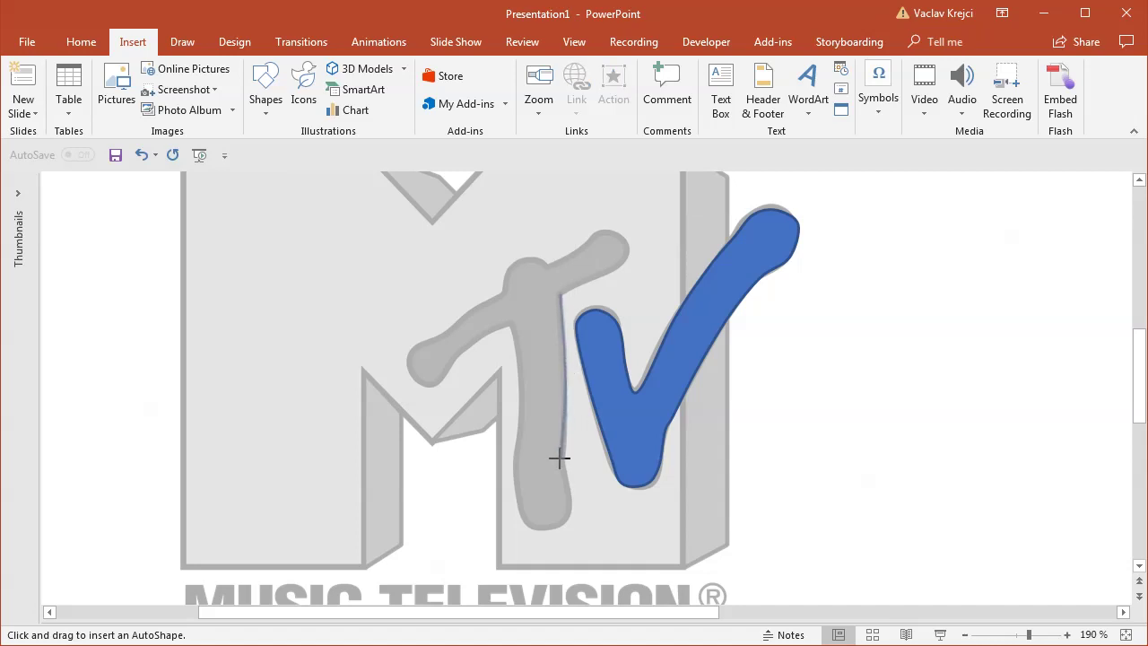
pyautogui.moveTo(570, 508)
pyautogui.mouseDown()
pyautogui.moveTo(562, 523)
pyautogui.moveTo(532, 530)
pyautogui.moveTo(526, 520)
pyautogui.moveTo(513, 332)
pyautogui.moveTo(486, 333)
pyautogui.moveTo(505, 324)
pyautogui.moveTo(432, 381)
pyautogui.moveTo(413, 377)
pyautogui.moveTo(410, 353)
pyautogui.moveTo(492, 301)
pyautogui.mouseUp()
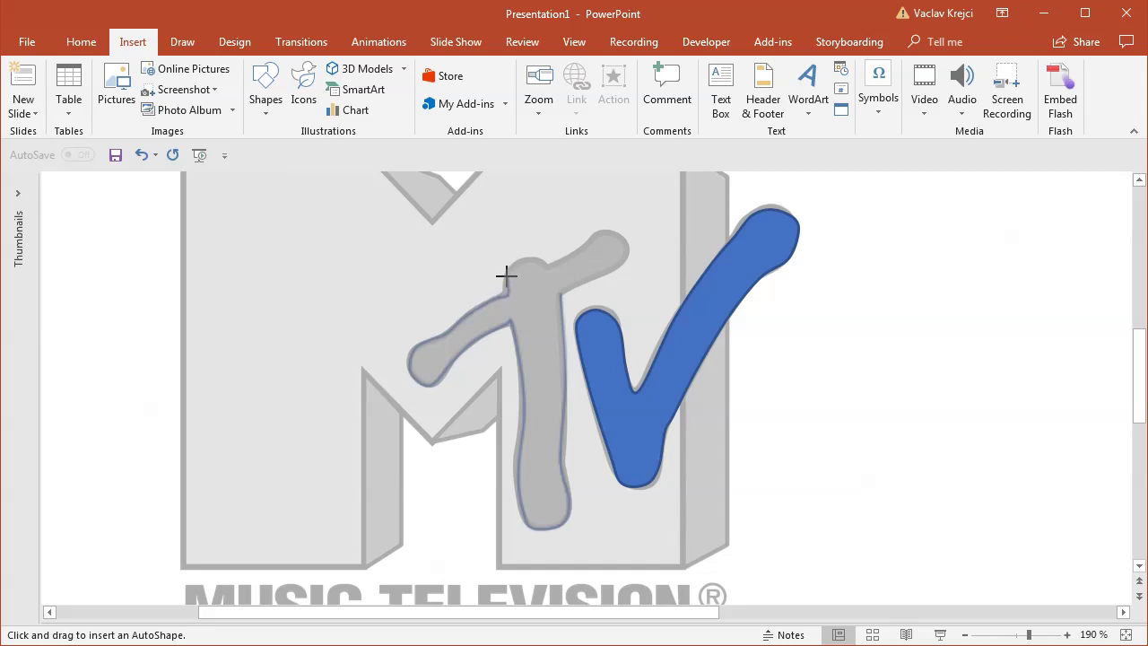
pyautogui.moveTo(514, 263); pyautogui.dragTo(541, 258)
pyautogui.moveTo(590, 240)
pyautogui.mouseDown()
pyautogui.moveTo(631, 243)
pyautogui.moveTo(617, 267)
pyautogui.moveTo(571, 289)
pyautogui.mouseUp()
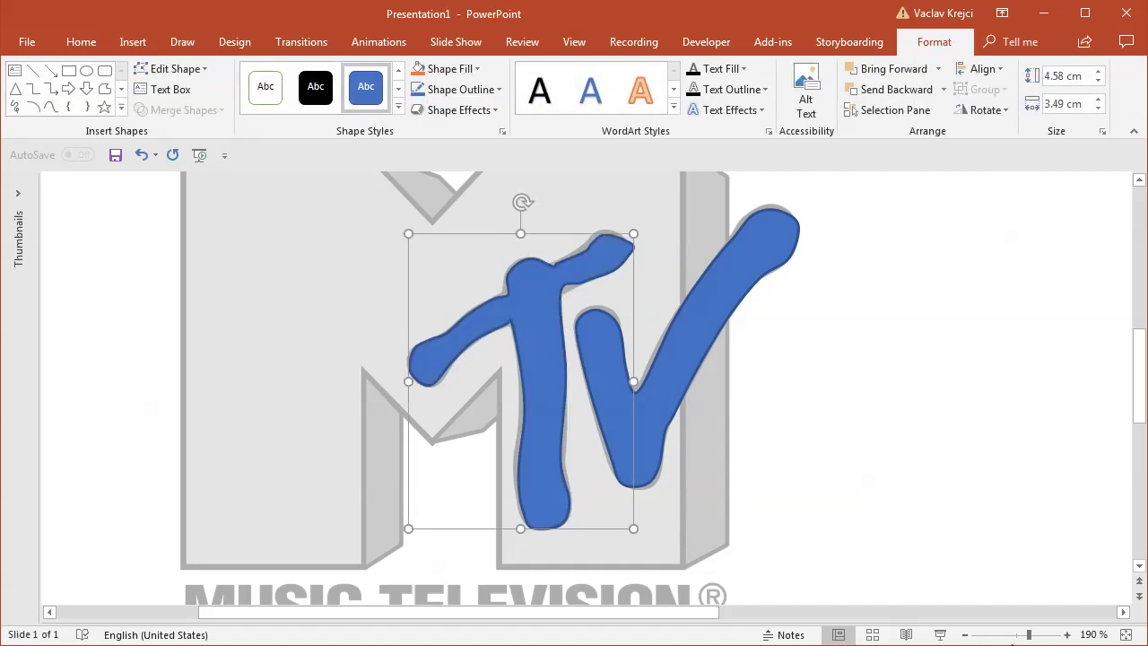
# Zoom in on the traced t and make its fill partly transparent.
pyautogui.click(1051, 634)
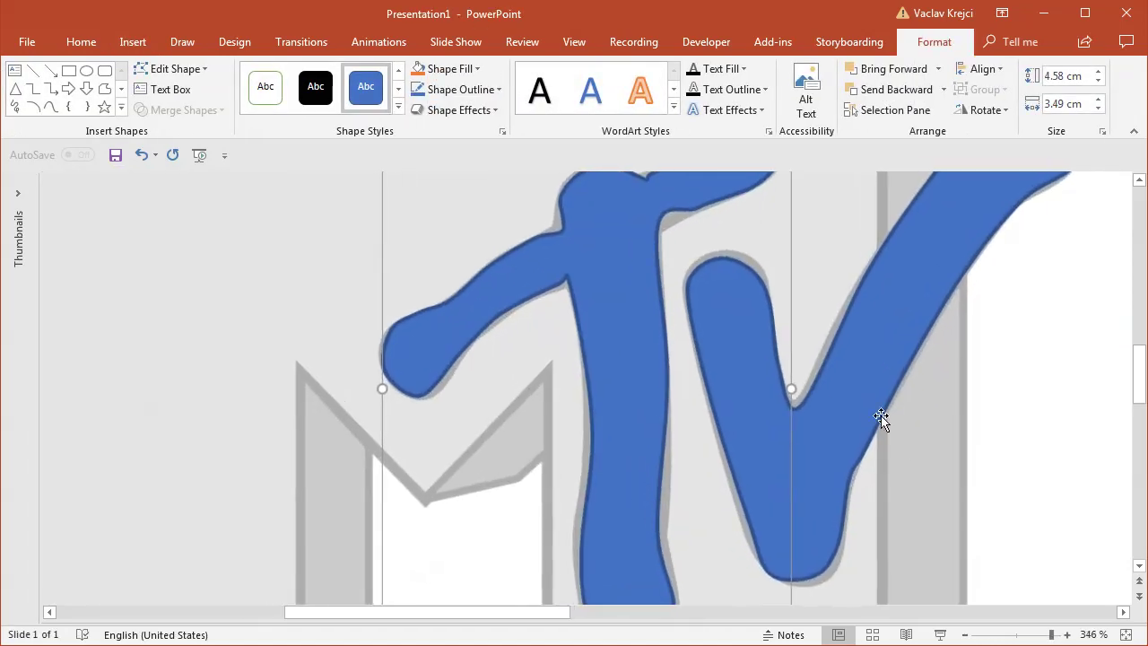
pyautogui.moveTo(1139, 388); pyautogui.dragTo(1140, 353)
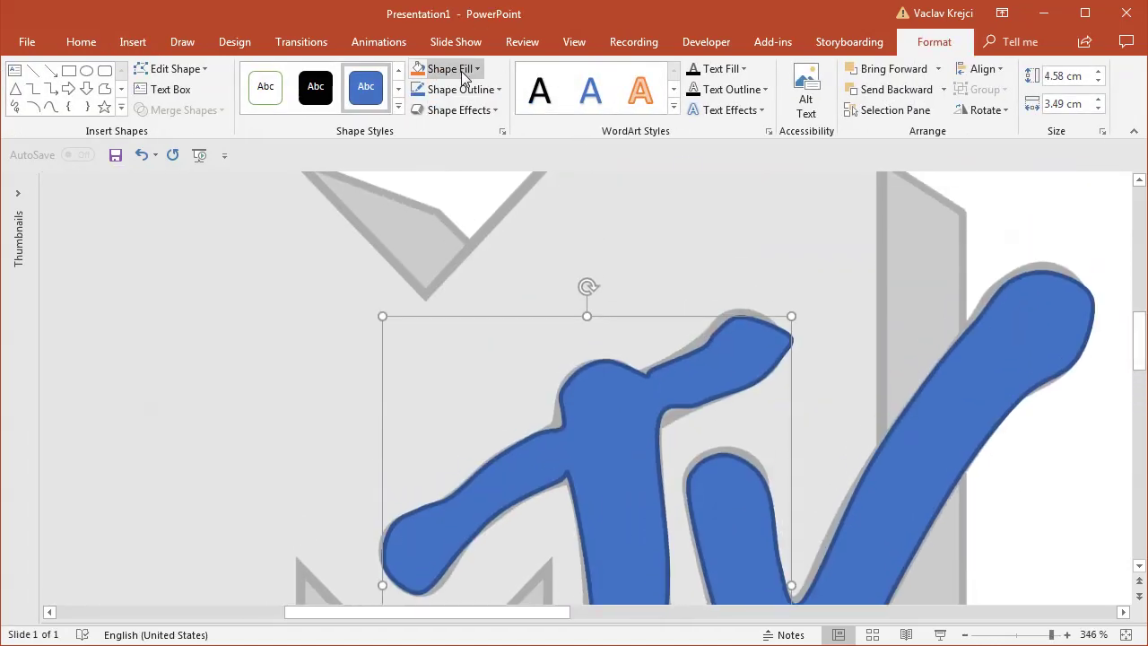
pyautogui.click(446, 69)
pyautogui.click(494, 252)
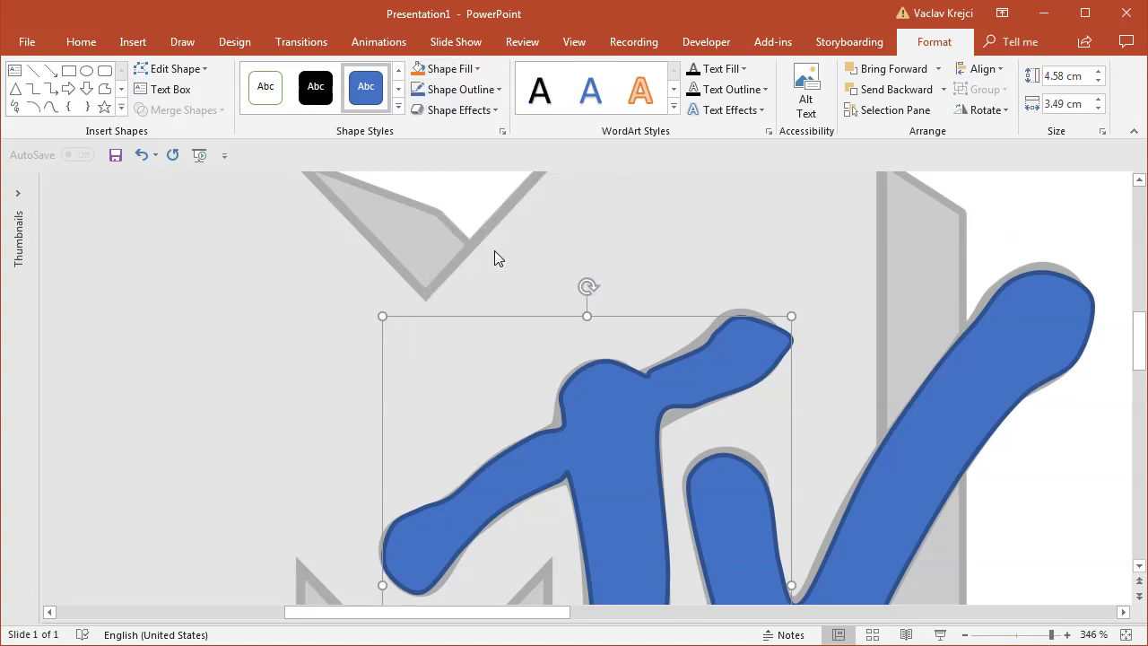
pyautogui.moveTo(453, 473); pyautogui.dragTo(512, 474)
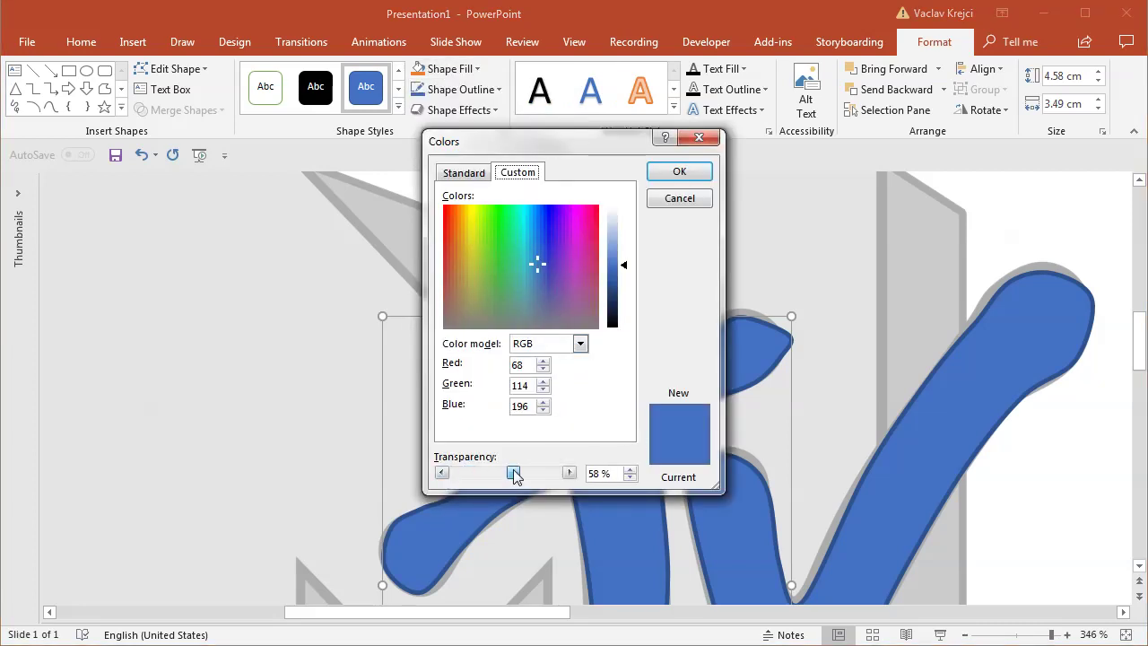
pyautogui.click(673, 172)
# Edit the t's points to reshape the curve under its arm.
pyautogui.rightClick(586, 428)
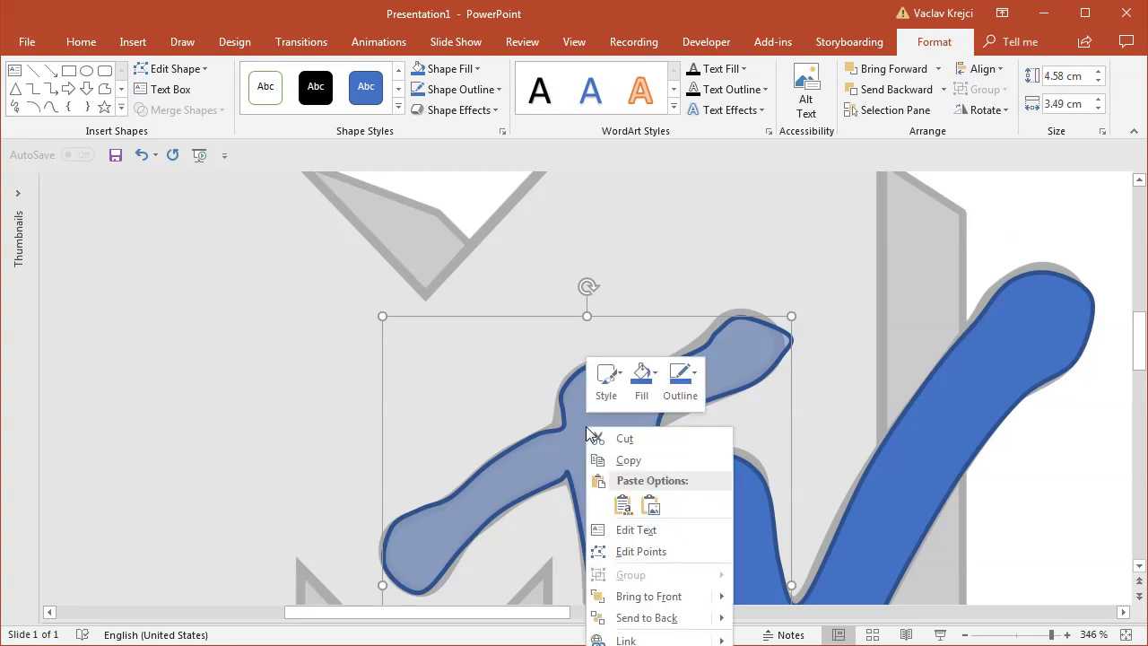
pyautogui.click(649, 549)
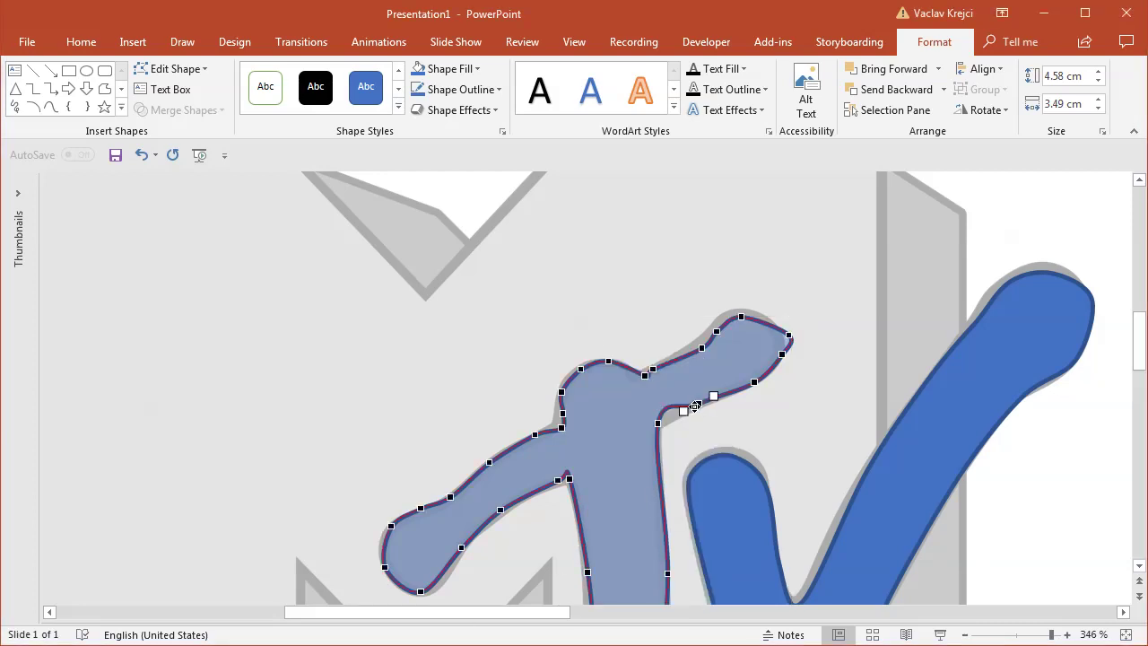
pyautogui.click(658, 422)
pyautogui.moveTo(663, 395); pyautogui.dragTo(661, 418)
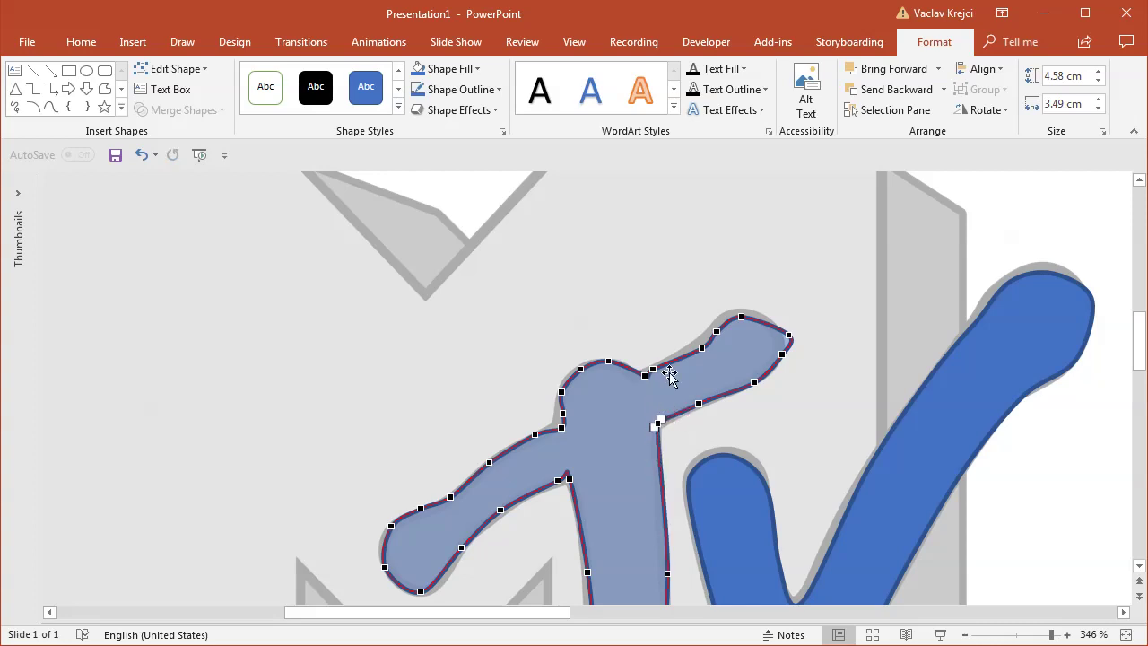
pyautogui.click(695, 348)
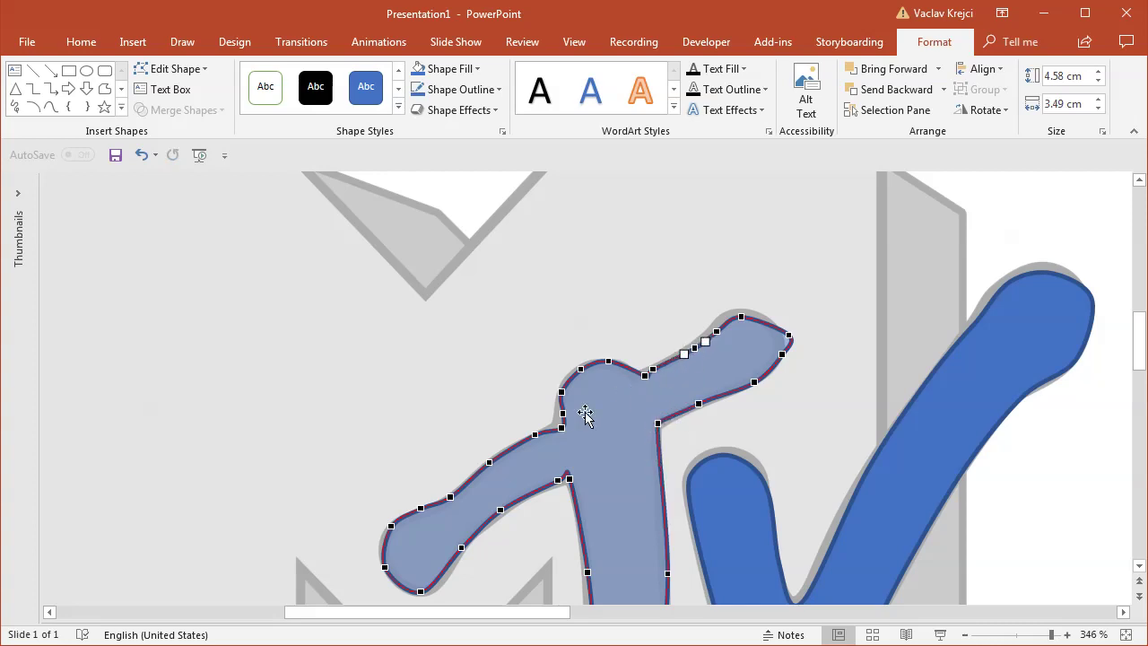
pyautogui.click(560, 427)
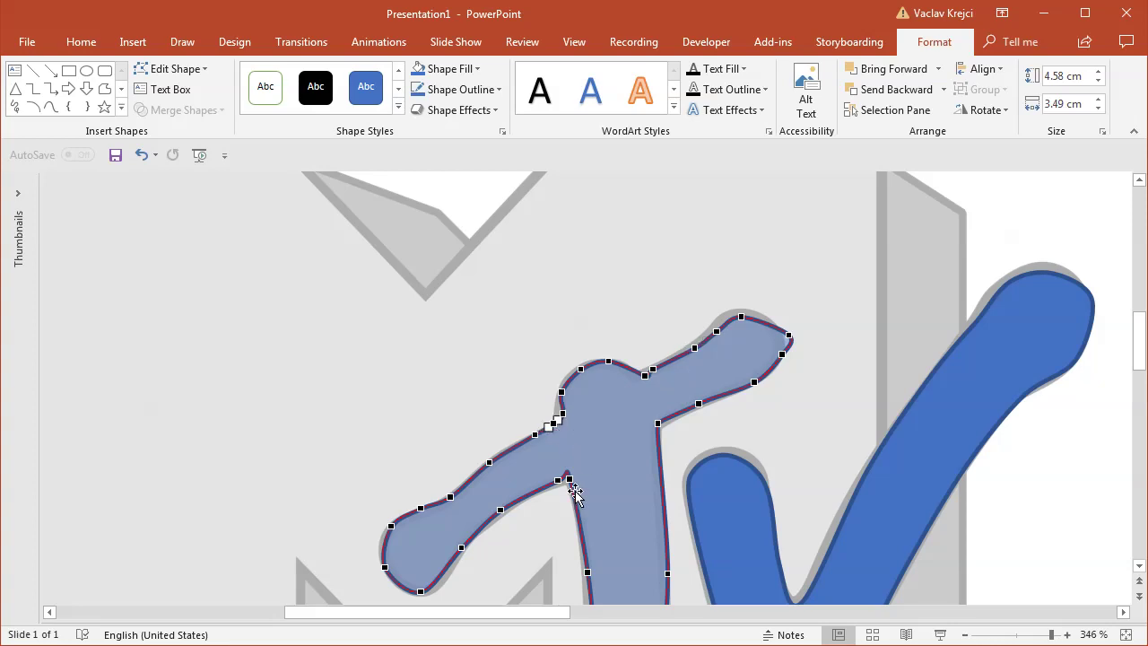
pyautogui.click(572, 464)
# Edit the t's points again to round off the tip of its right arm.
pyautogui.rightClick(570, 408)
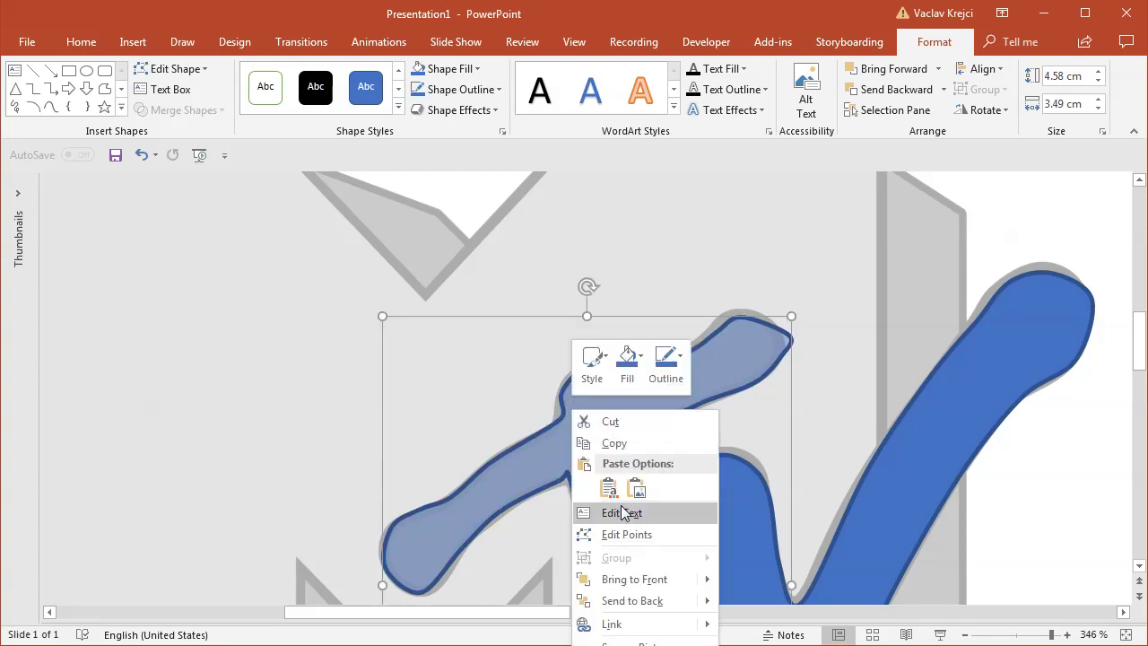
pyautogui.click(622, 532)
pyautogui.click(588, 434)
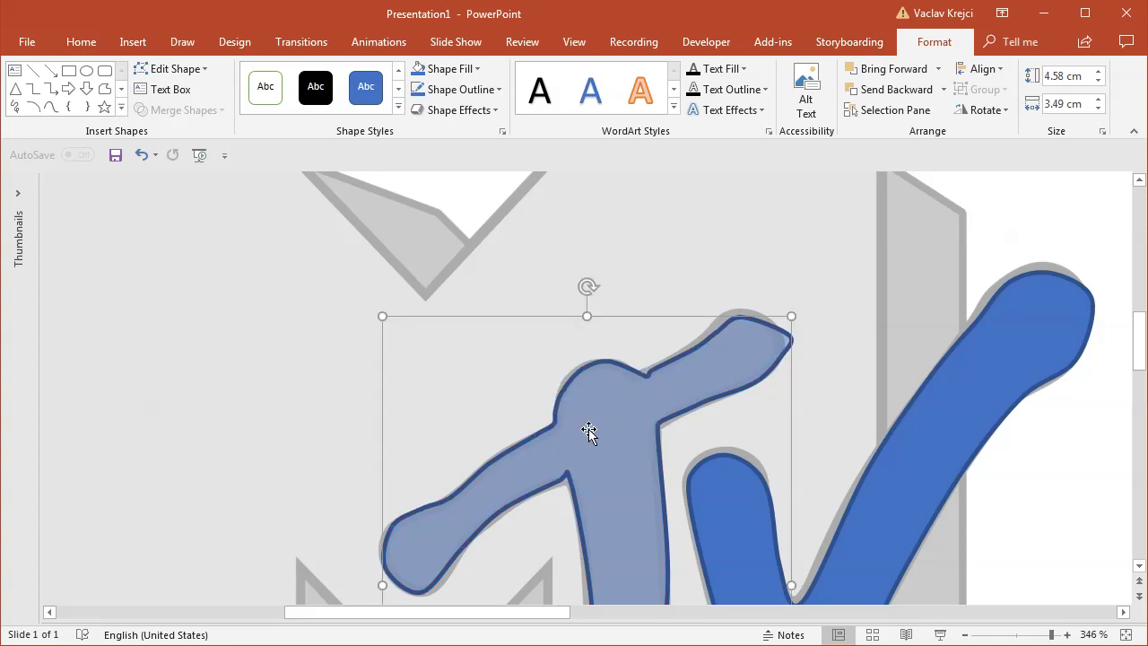
pyautogui.rightClick(748, 345)
pyautogui.click(801, 471)
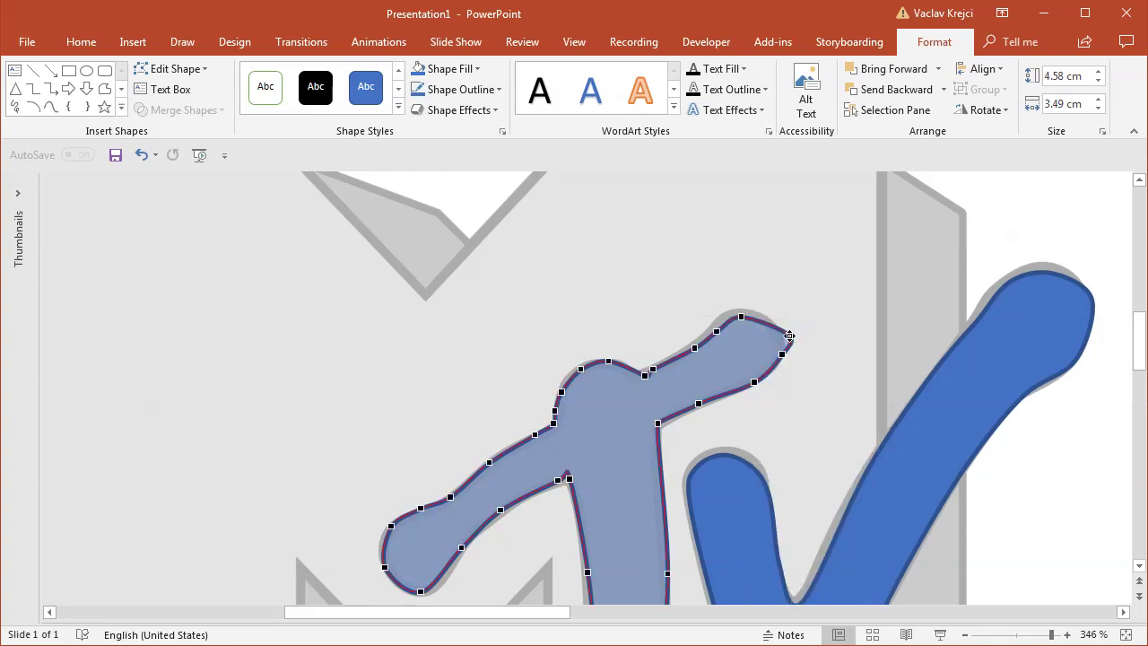
pyautogui.moveTo(788, 335); pyautogui.dragTo(774, 323)
pyautogui.click(742, 315)
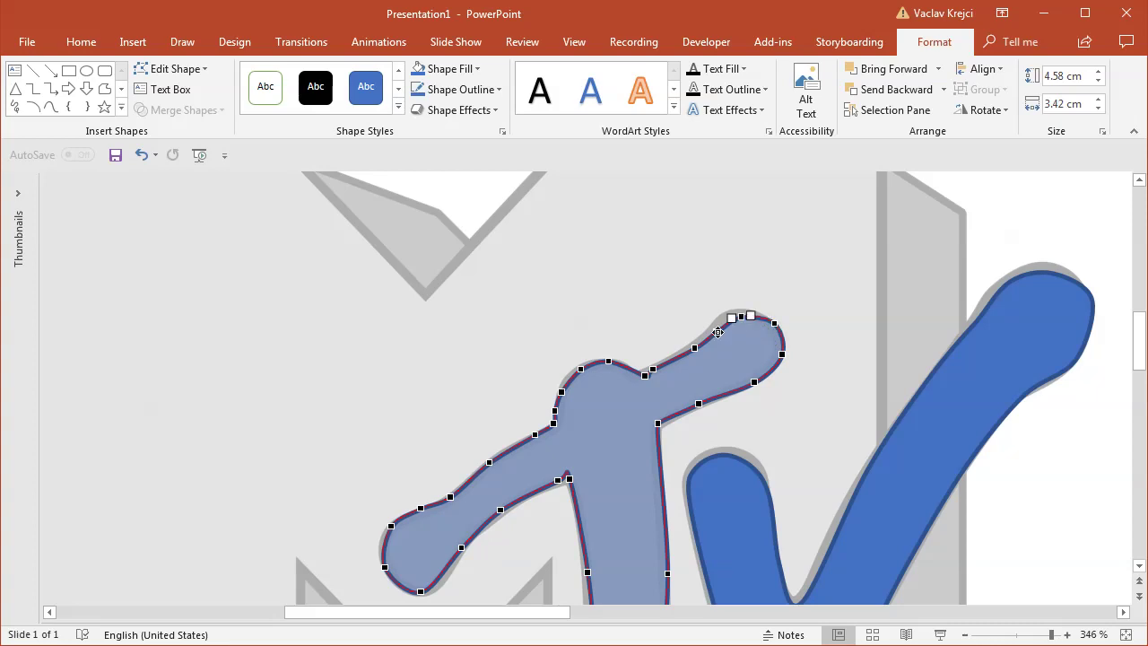
pyautogui.click(679, 296)
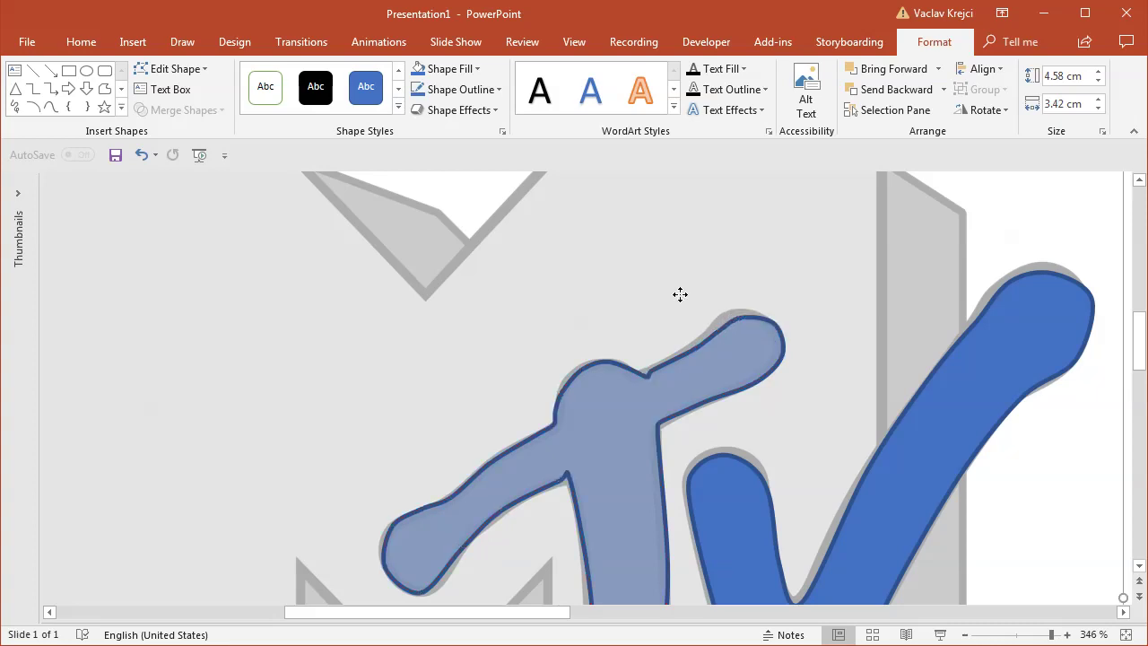
# Fit the slide to the window and move the t and v right of the grey logo.
pyautogui.scroll(-2, 1138, 362)
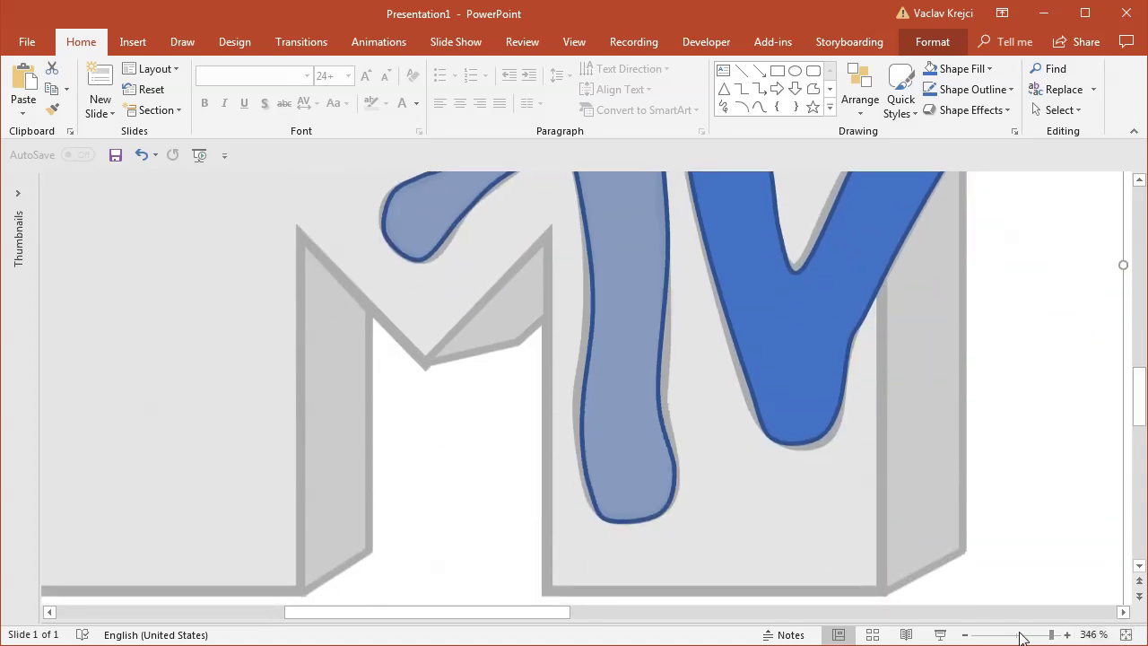
pyautogui.click(1126, 633)
pyautogui.click(558, 377)
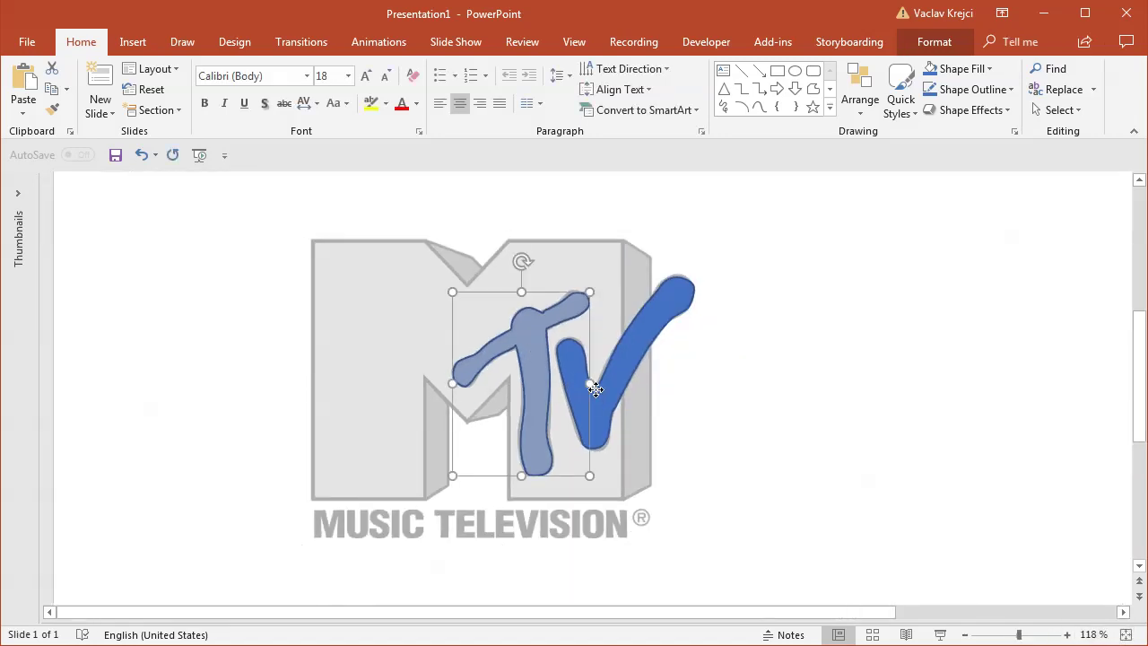
pyautogui.keyDown('shift'); pyautogui.click(596, 390); pyautogui.keyUp('shift')
pyautogui.moveTo(598, 409); pyautogui.dragTo(915, 404)
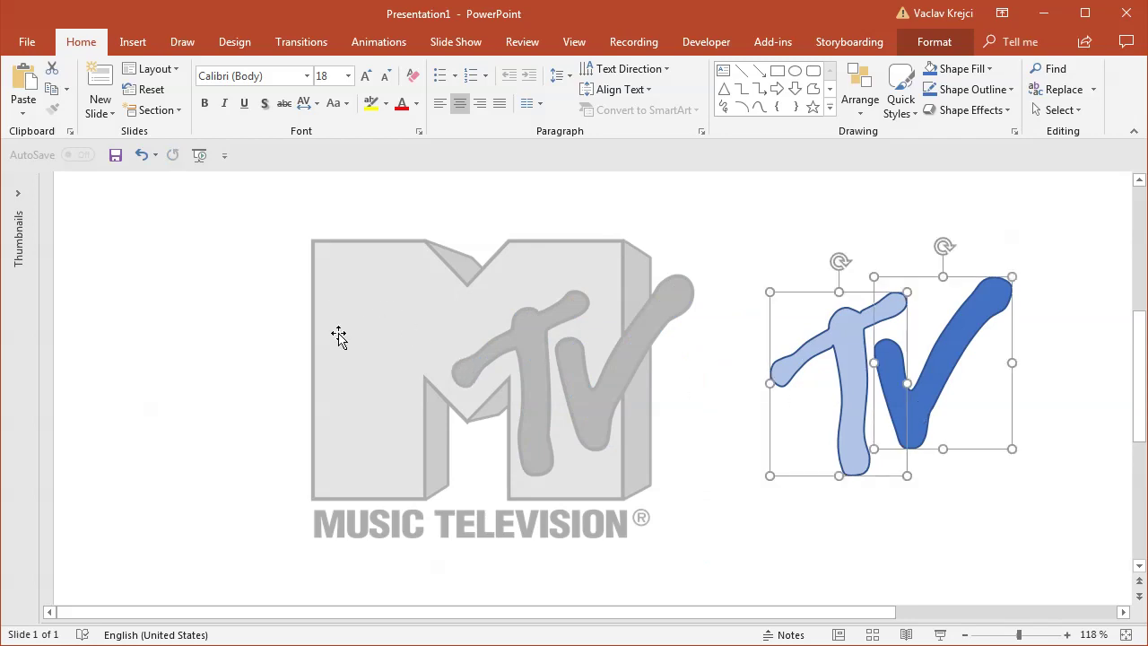
# Draw a rectangle over the M's left leg and copy it onto the right leg.
pyautogui.click(144, 42)
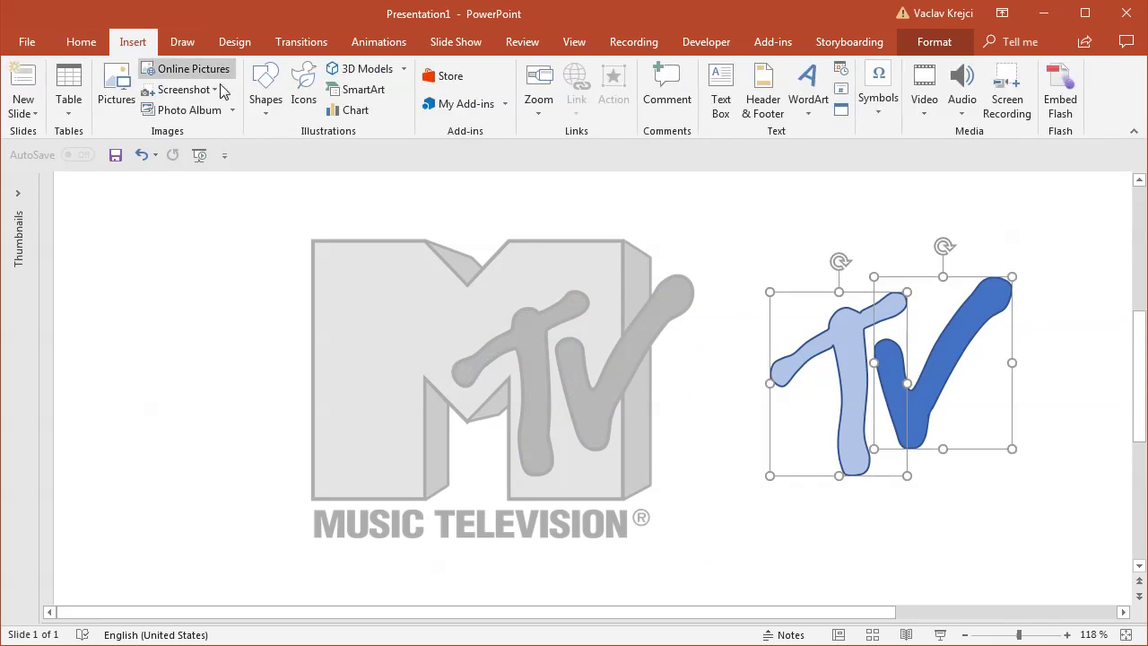
pyautogui.click(266, 90)
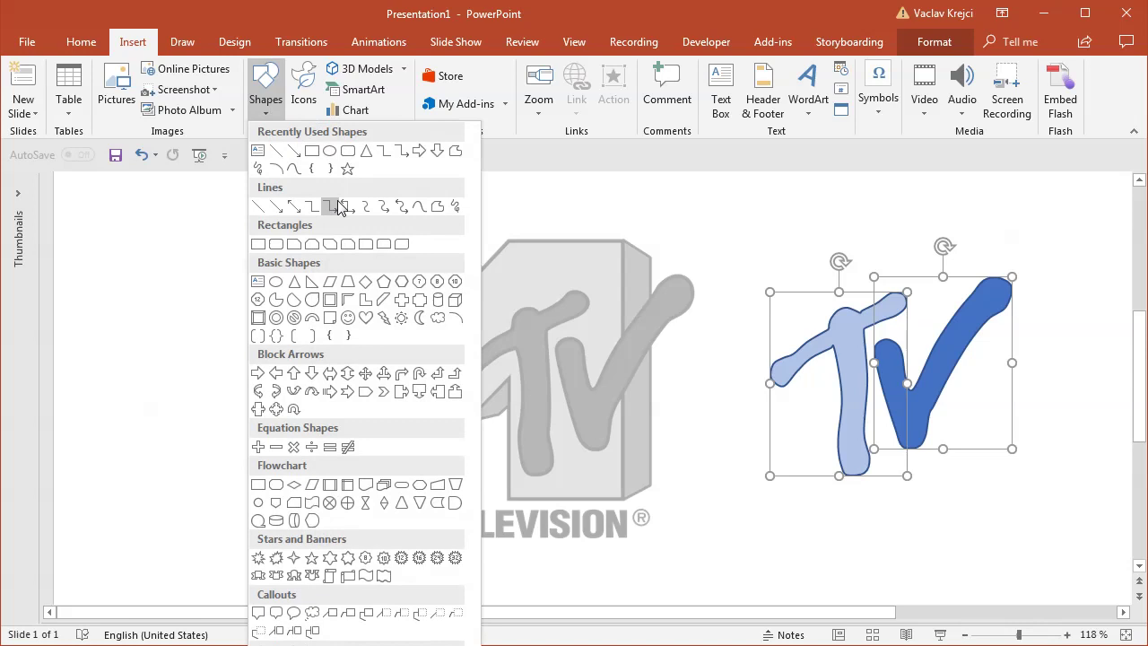
pyautogui.click(311, 152)
pyautogui.moveTo(311, 240); pyautogui.dragTo(425, 499)
pyautogui.moveTo(336, 379); pyautogui.dragTo(531, 376)
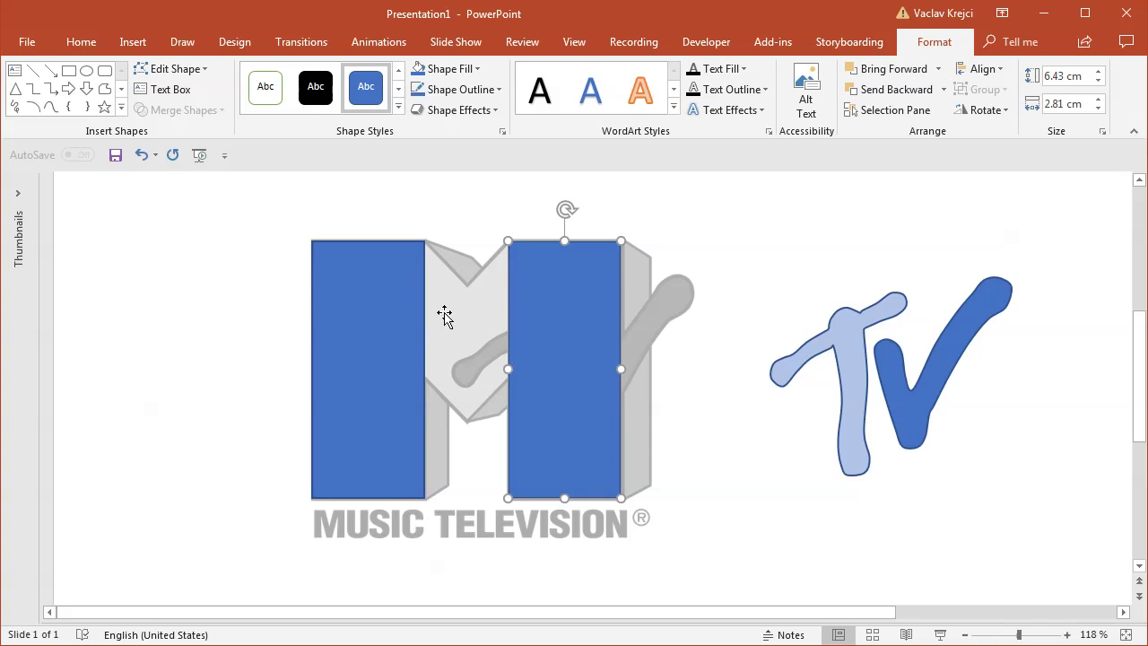
# Add a chevron between the legs, rotated to point down and sized into the middle notch.
pyautogui.click(146, 44)
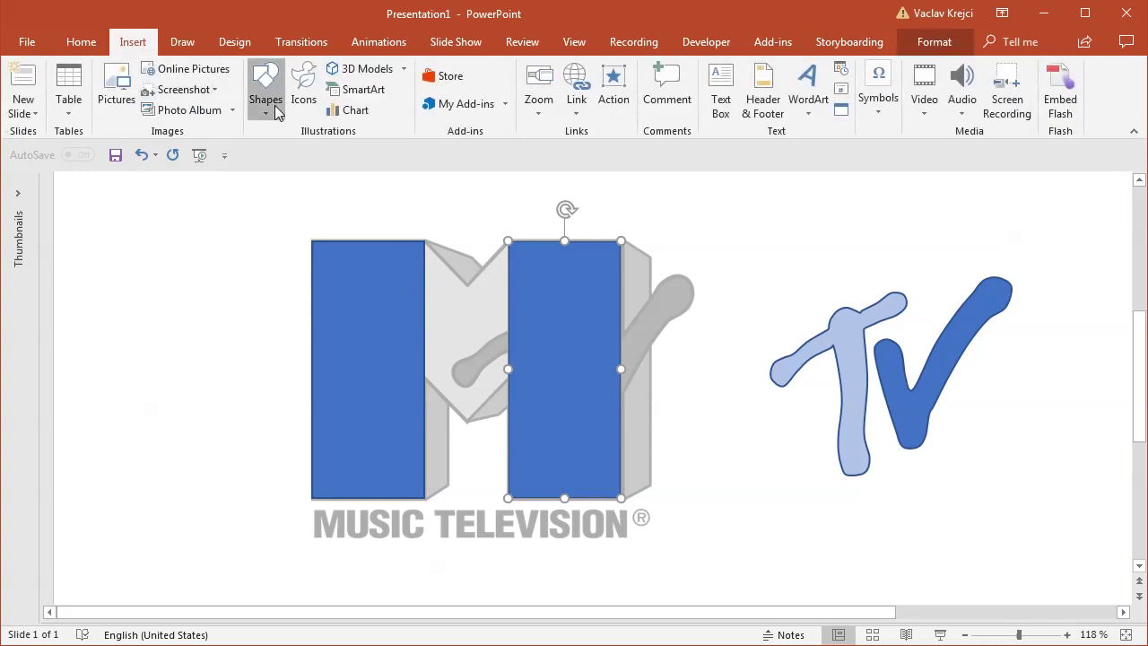
pyautogui.click(265, 95)
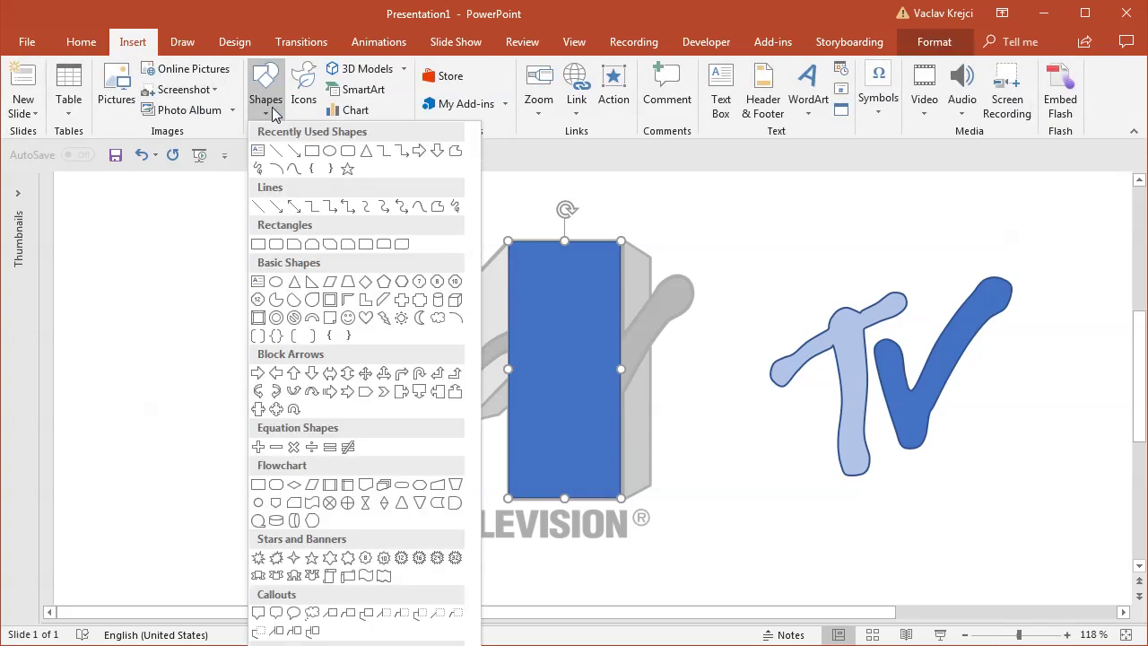
pyautogui.click(383, 392)
pyautogui.moveTo(425, 269); pyautogui.dragTo(555, 374)
pyautogui.moveTo(491, 236); pyautogui.dragTo(465, 297)
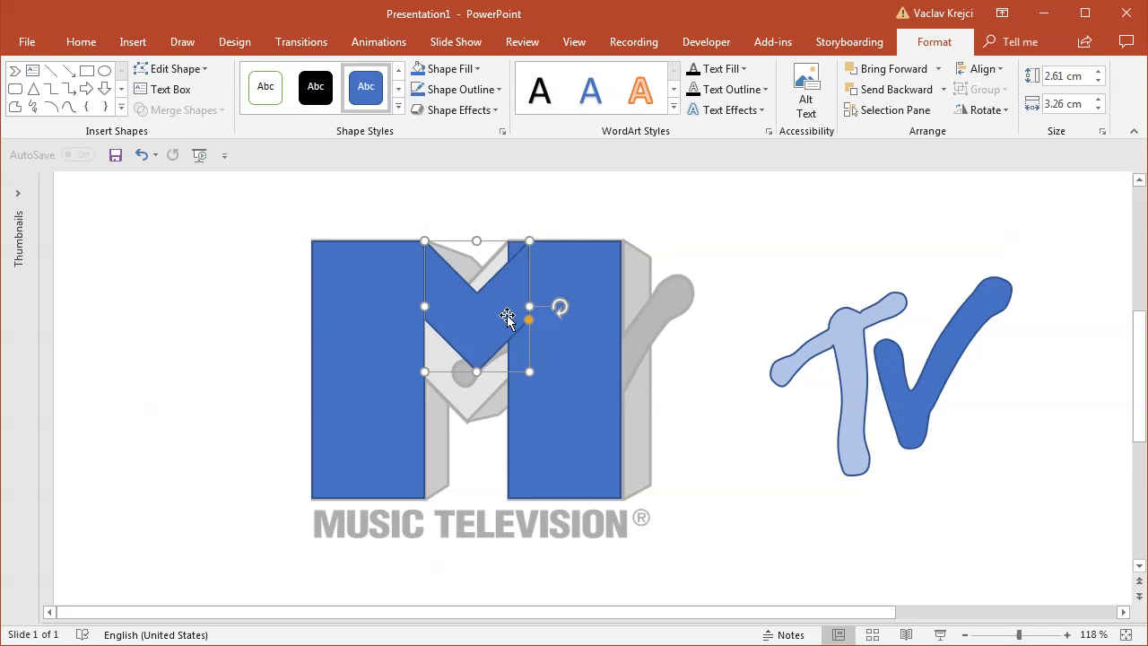
pyautogui.moveTo(536, 308); pyautogui.dragTo(505, 303)
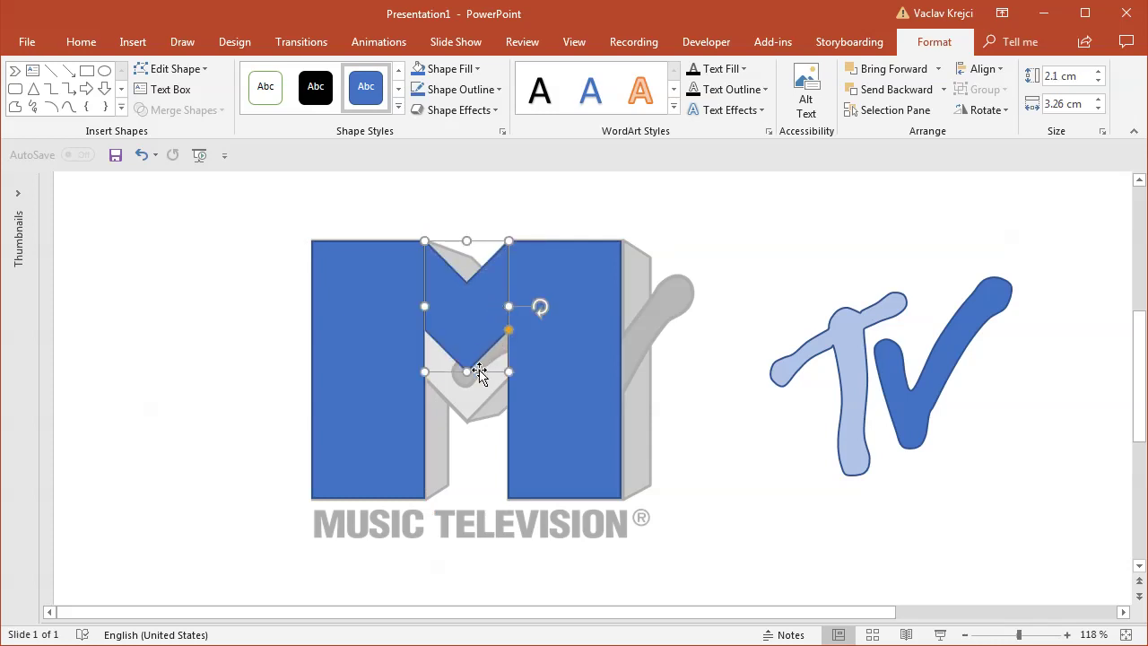
pyautogui.moveTo(468, 371); pyautogui.dragTo(468, 422)
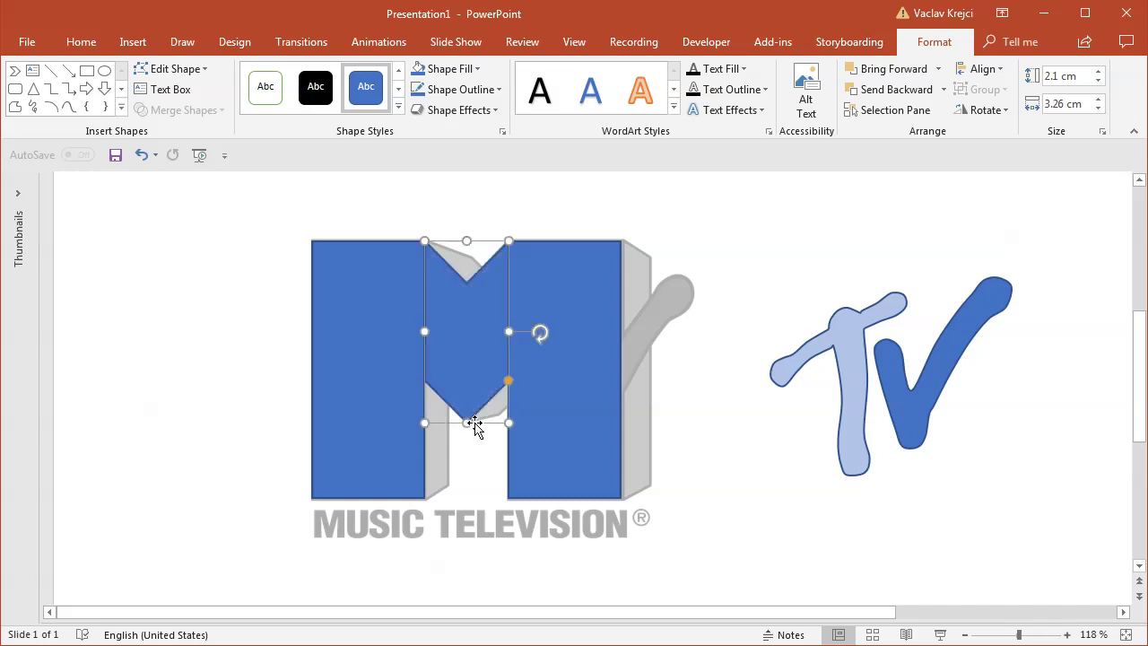
# Select both rectangles and the chevron, then back out of Merge Shapes without merging.
pyautogui.click(557, 362)
pyautogui.keyDown('shift'); pyautogui.click(459, 345); pyautogui.keyUp('shift')
pyautogui.keyDown('shift'); pyautogui.click(371, 334); pyautogui.keyUp('shift')
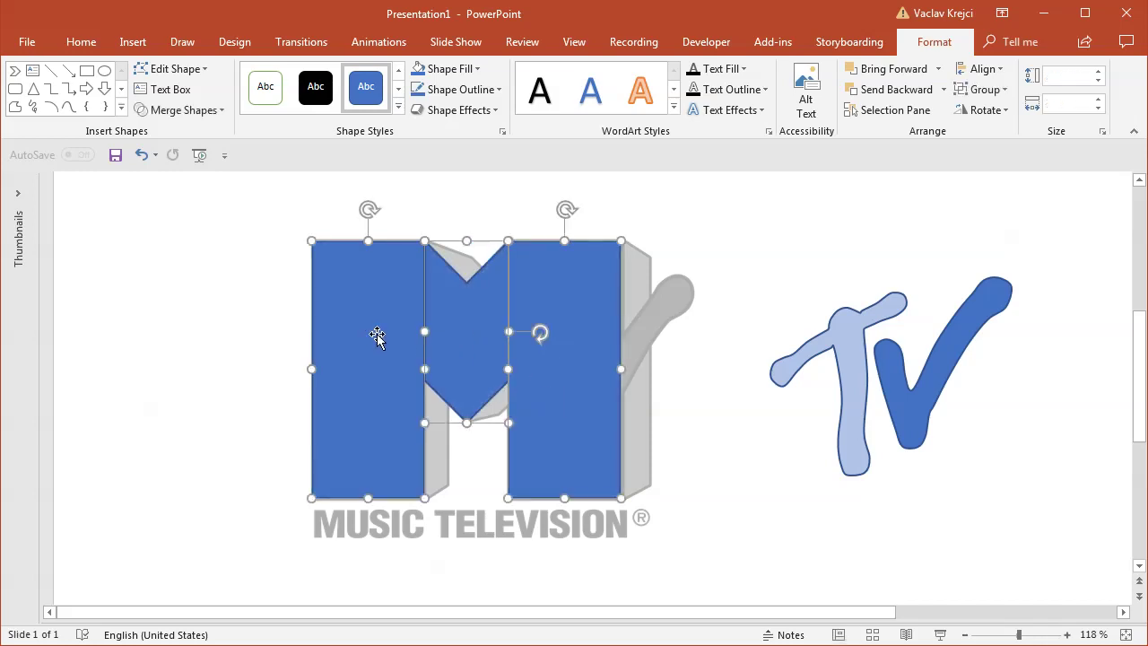
pyautogui.click(175, 111)
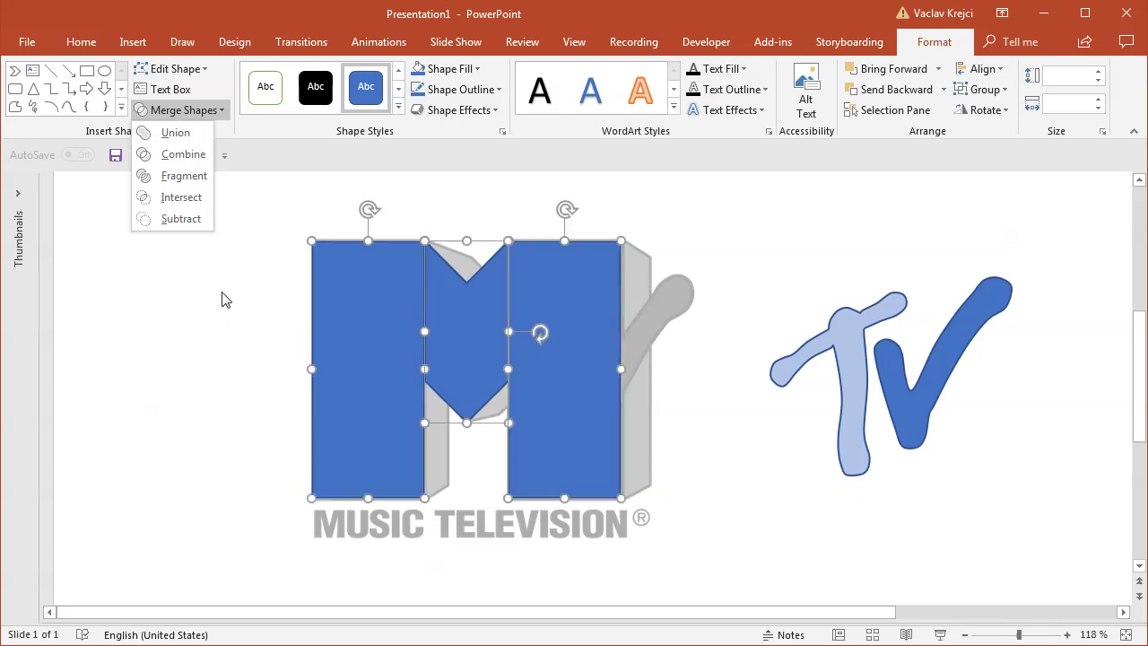
pyautogui.click(287, 379)
pyautogui.click(200, 377)
# Union the rectangles and chevron into one M and move it right of the grey logo.
pyautogui.click(432, 353)
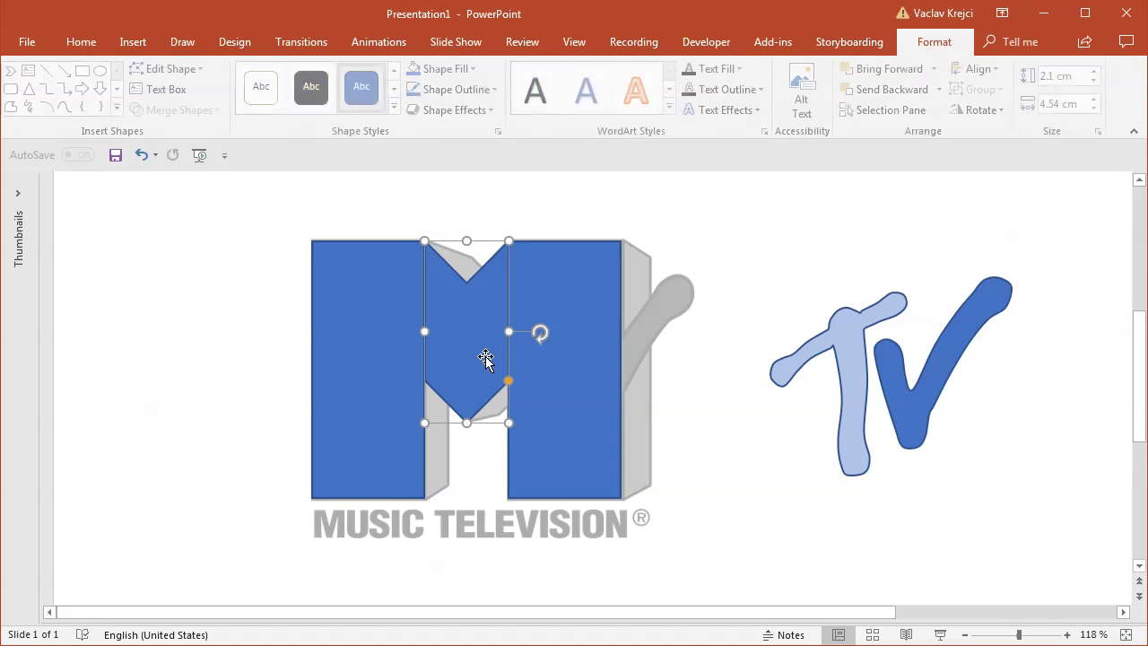
pyautogui.click(579, 356)
pyautogui.keyDown('shift'); pyautogui.click(480, 348); pyautogui.keyUp('shift')
pyautogui.keyDown('shift'); pyautogui.click(359, 341); pyautogui.keyUp('shift')
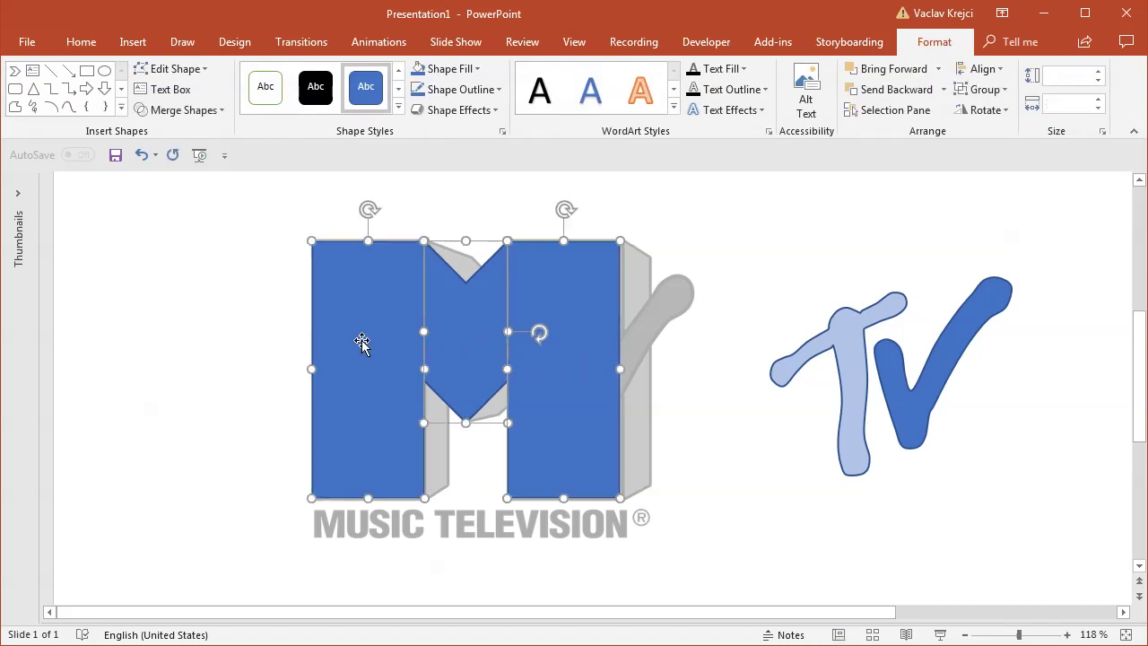
pyautogui.click(178, 109)
pyautogui.click(175, 133)
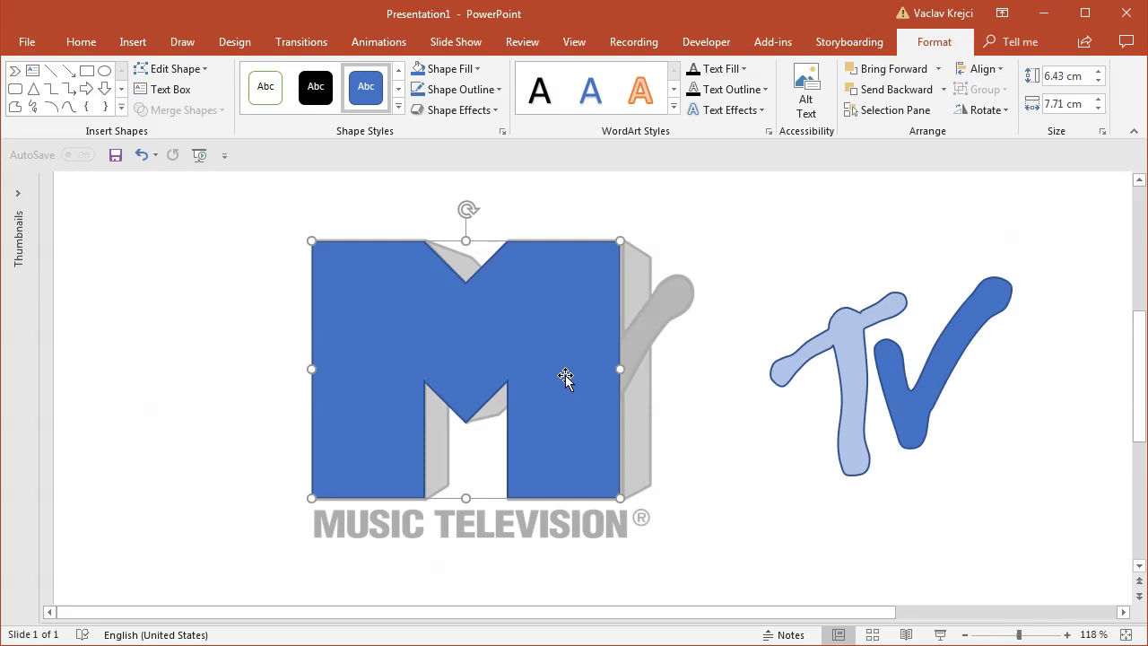
pyautogui.click(1006, 635)
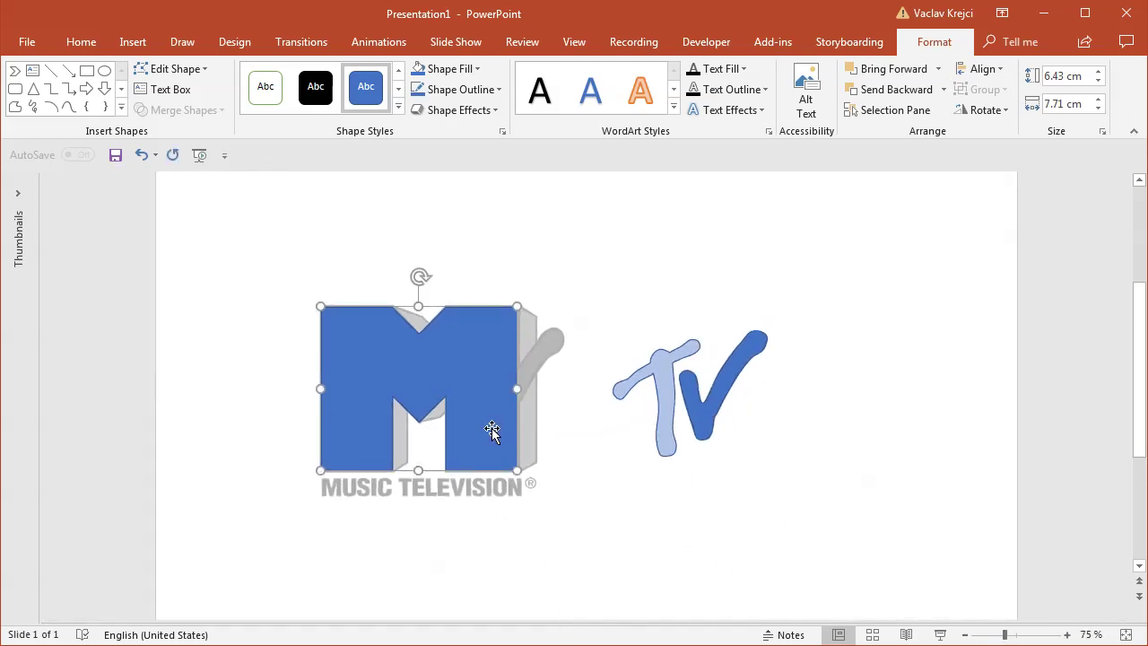
pyautogui.moveTo(493, 431); pyautogui.dragTo(753, 387)
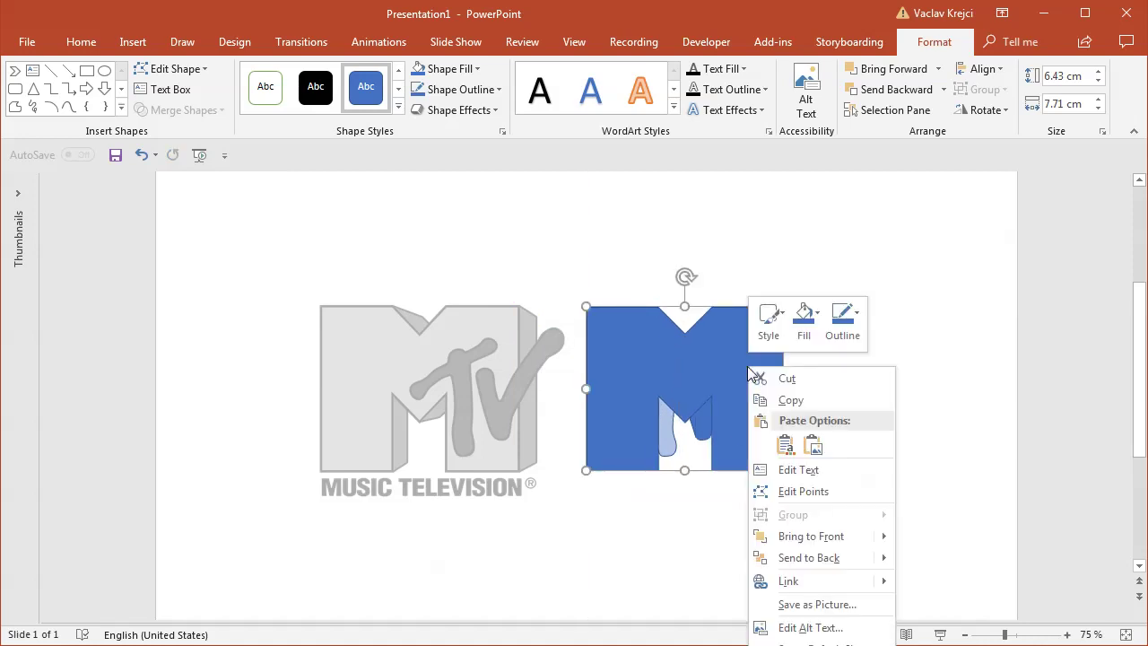
# Send the M behind and move the t and v onto it.
pyautogui.click(762, 556)
pyautogui.click(723, 392)
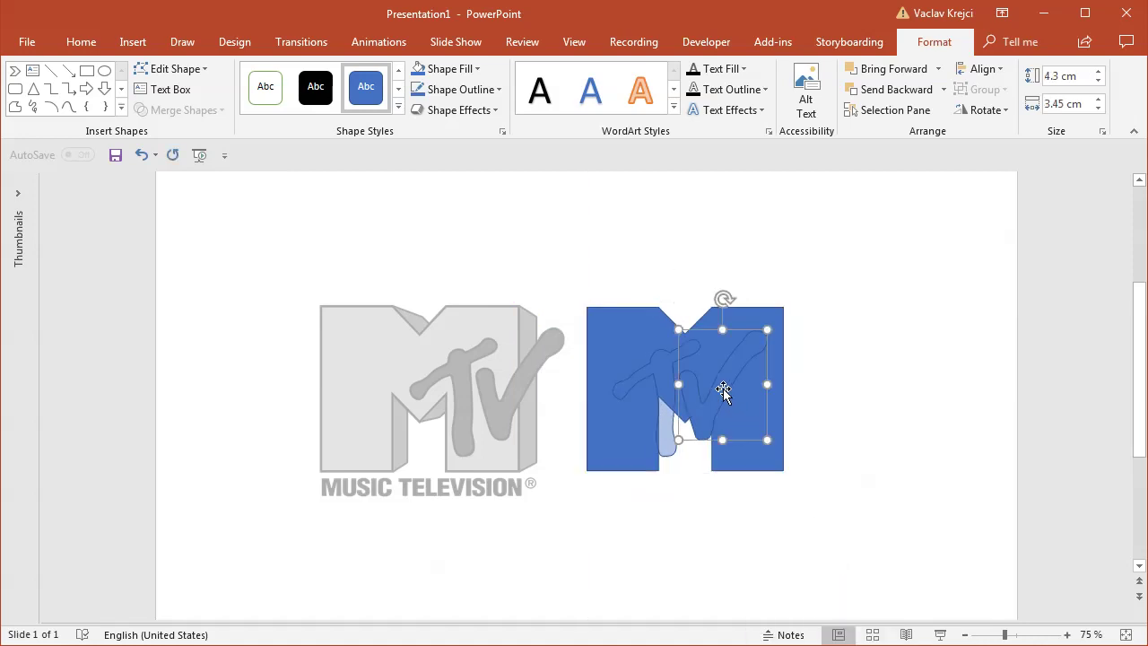
pyautogui.keyDown('shift'); pyautogui.click(665, 368); pyautogui.keyUp('shift')
pyautogui.moveTo(722, 400); pyautogui.dragTo(780, 399)
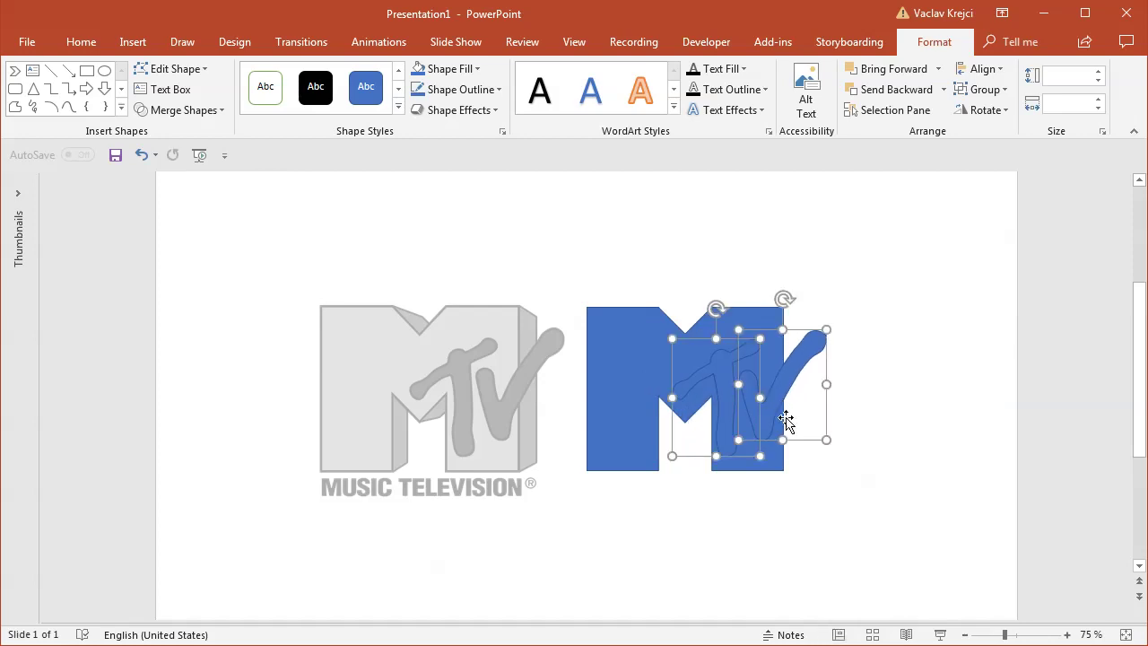
# Restore the reference logo picture to its original colours.
pyautogui.click(515, 350)
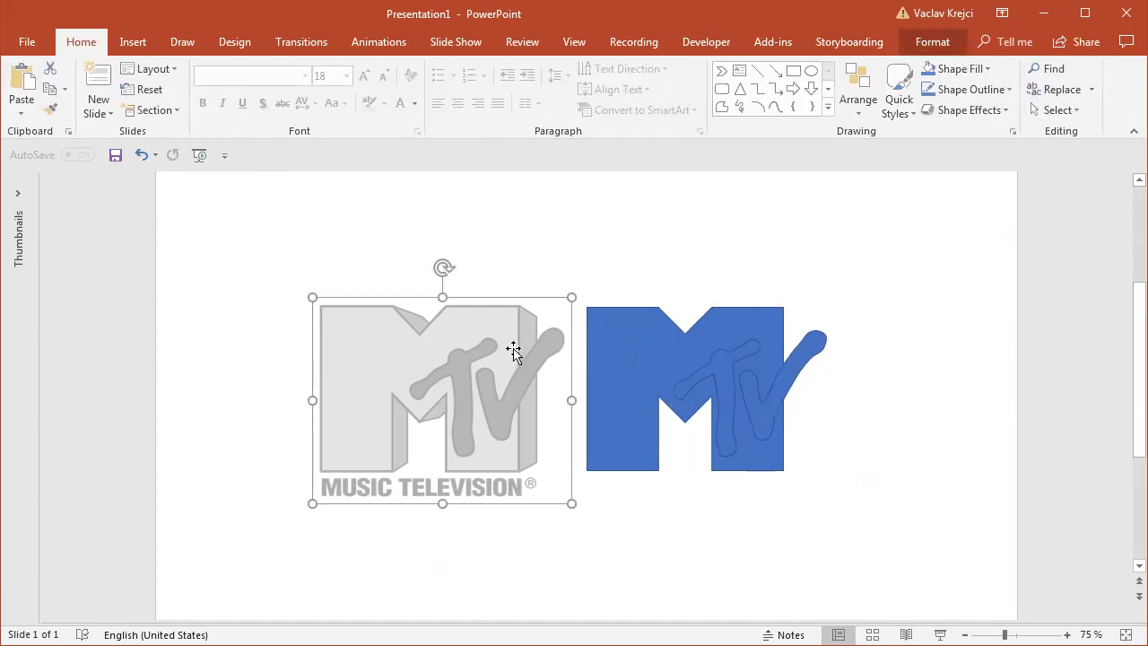
pyautogui.click(937, 42)
pyautogui.click(221, 110)
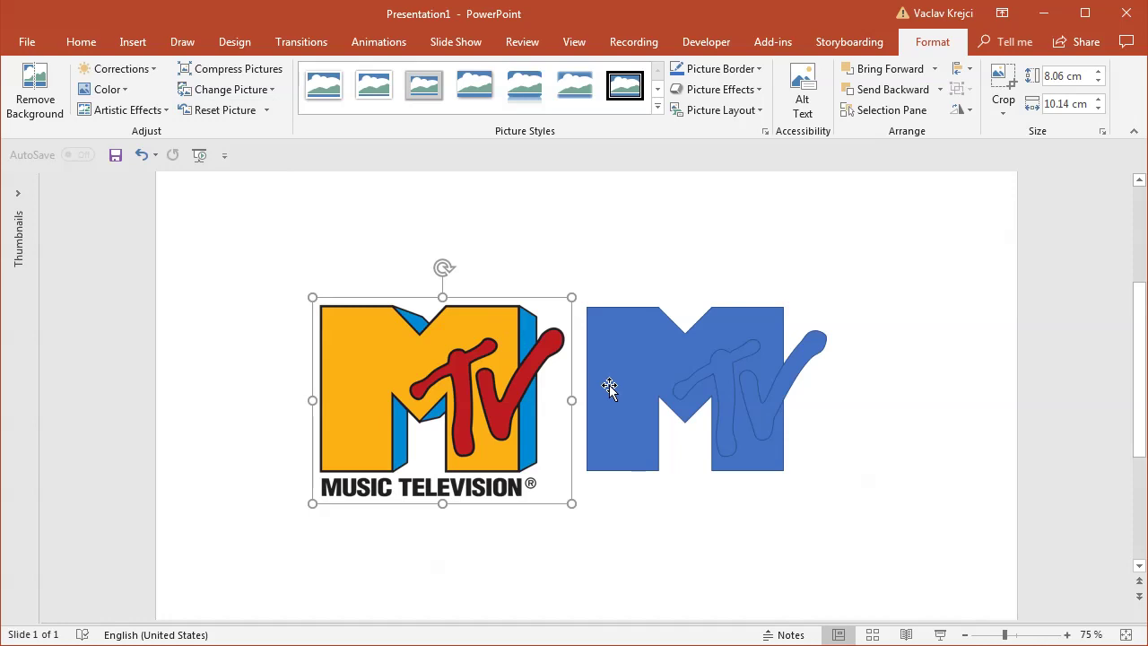
# Fill the t and v with the original logo's red using the Eyedropper.
pyautogui.click(720, 372)
pyautogui.keyDown('shift'); pyautogui.click(793, 364); pyautogui.keyUp('shift')
pyautogui.click(933, 42)
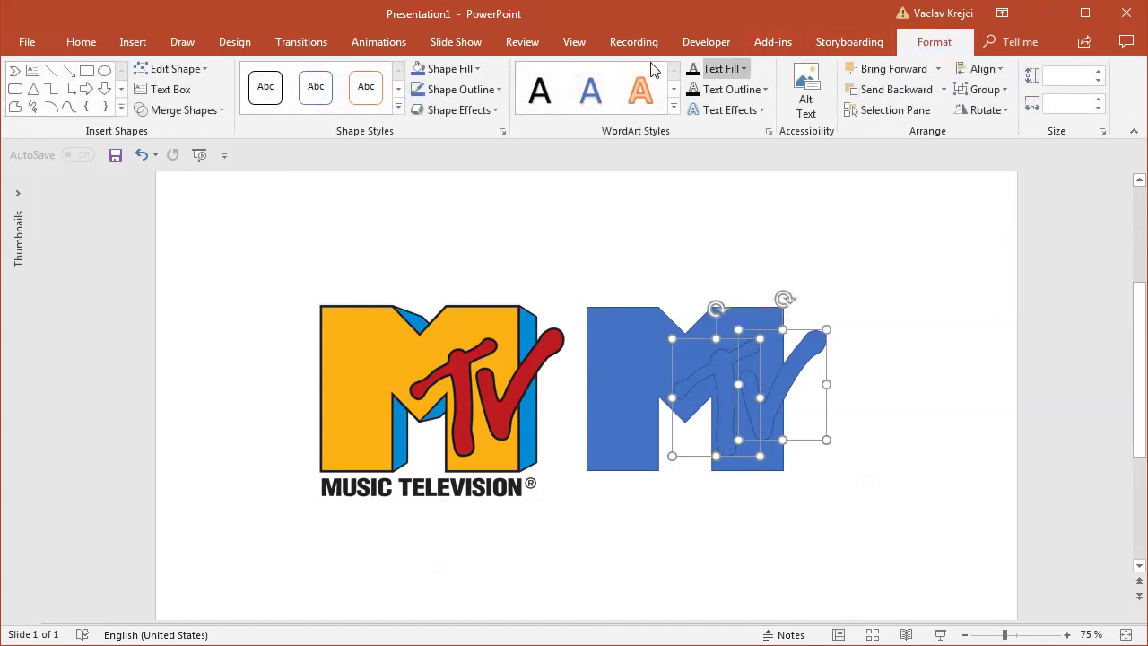
pyautogui.click(465, 69)
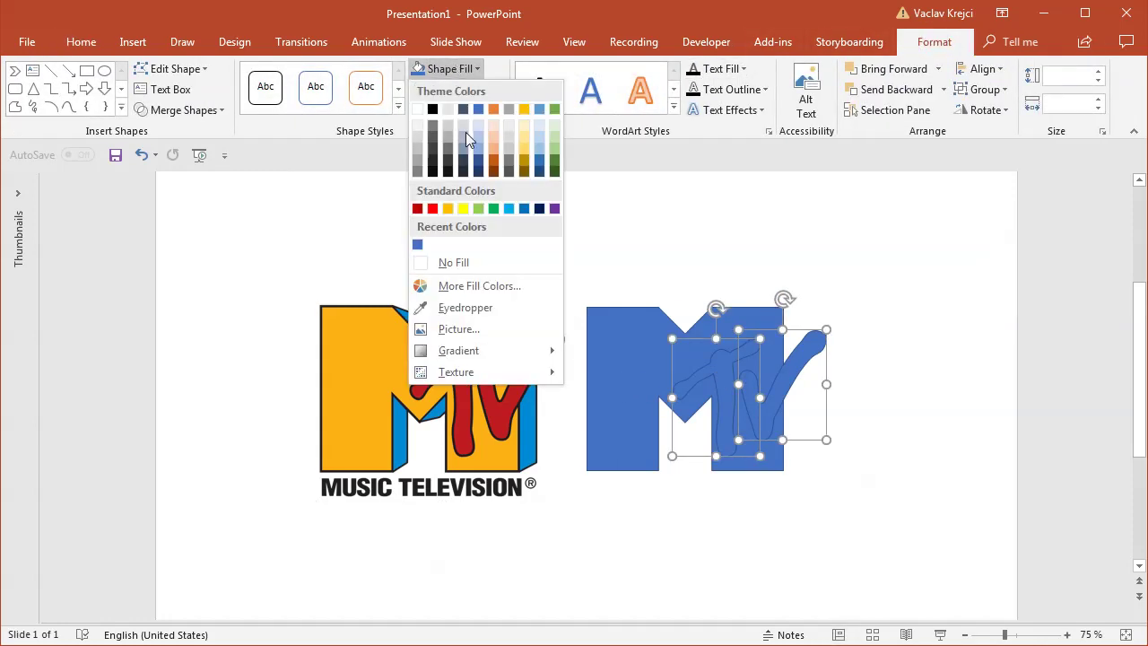
pyautogui.click(464, 308)
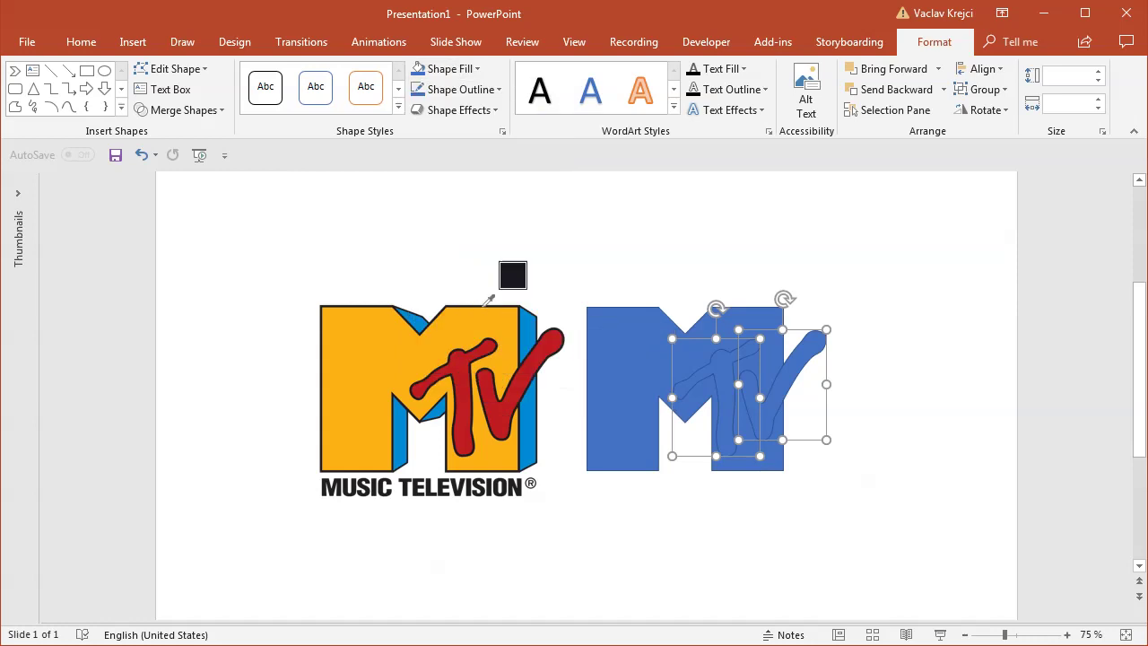
pyautogui.click(470, 364)
# Give the tv a black 2¼ pt outline.
pyautogui.click(459, 90)
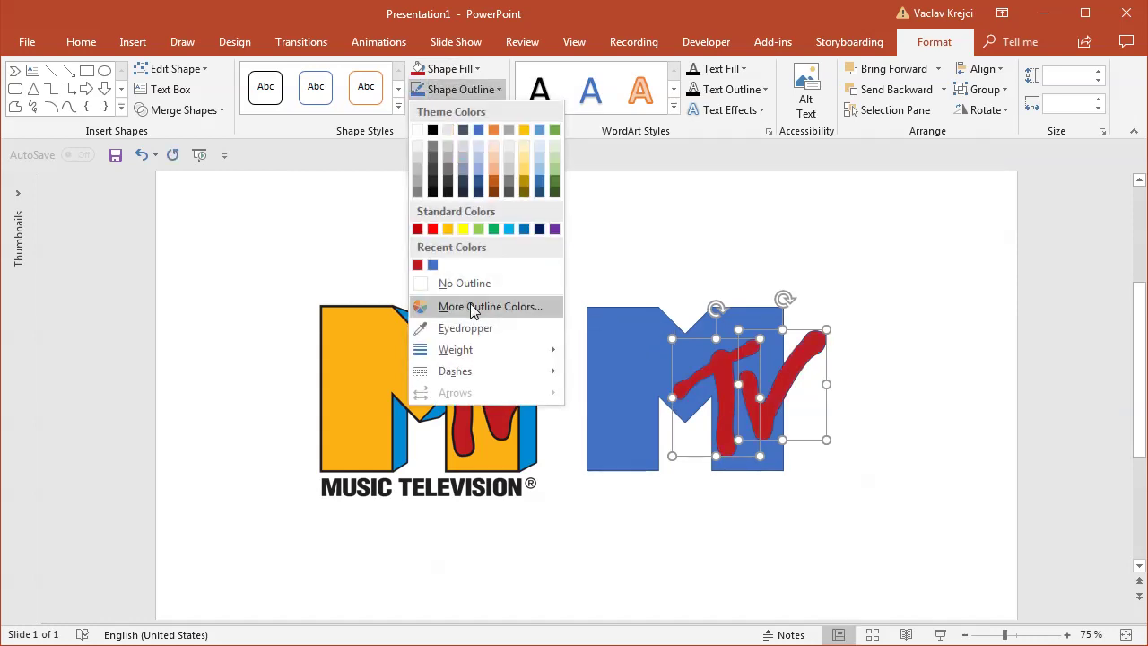
pyautogui.click(432, 130)
pyautogui.click(458, 90)
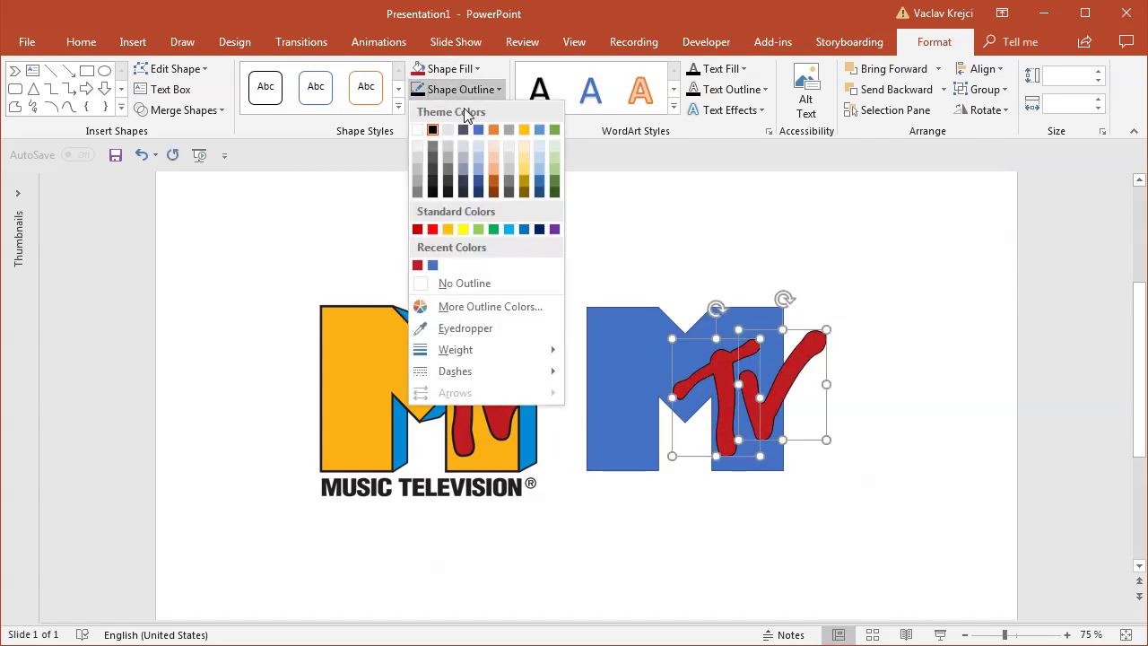
pyautogui.moveTo(492, 349)
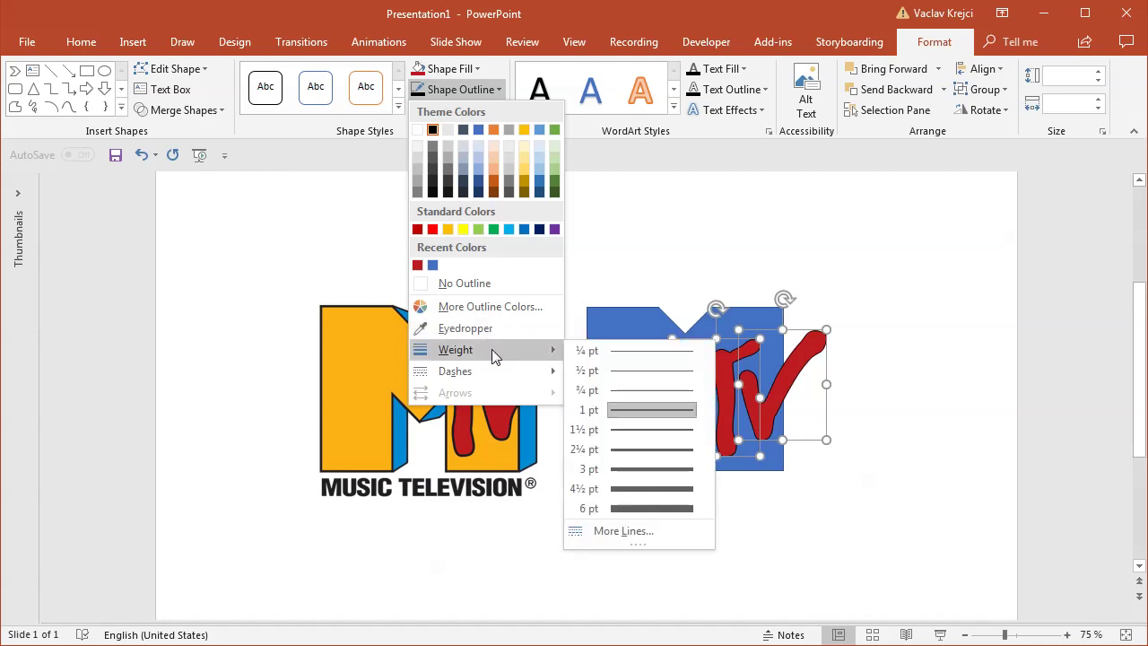
pyautogui.click(659, 449)
# Eyedrop the original logo's orange into the M's fill.
pyautogui.click(619, 351)
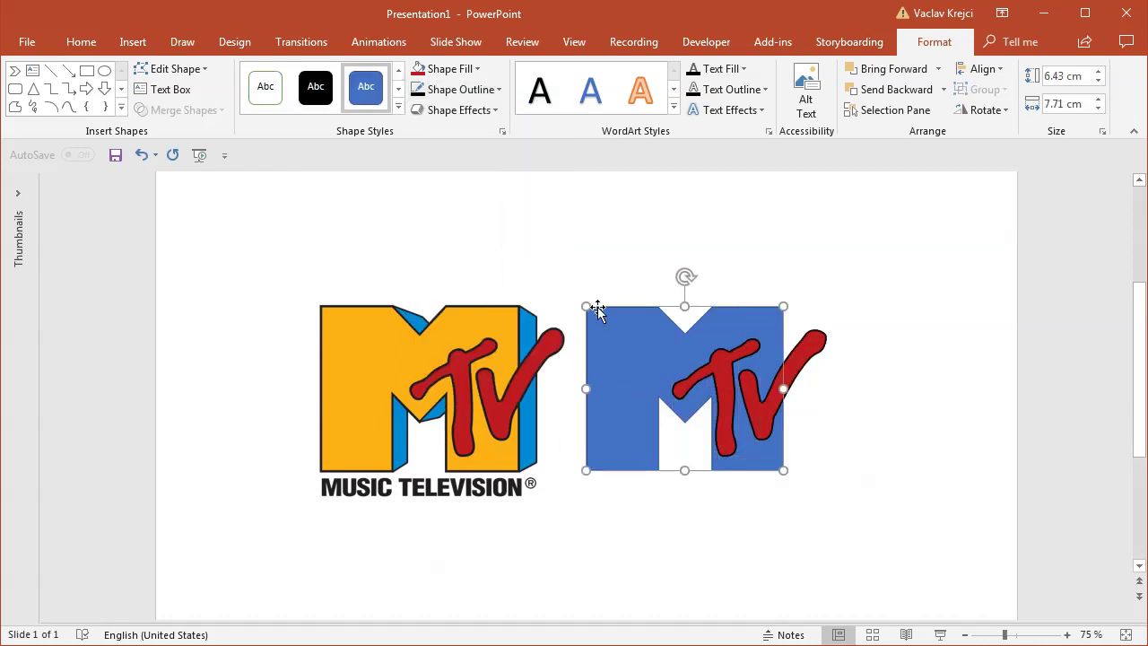
pyautogui.click(460, 75)
pyautogui.click(461, 305)
pyautogui.click(377, 328)
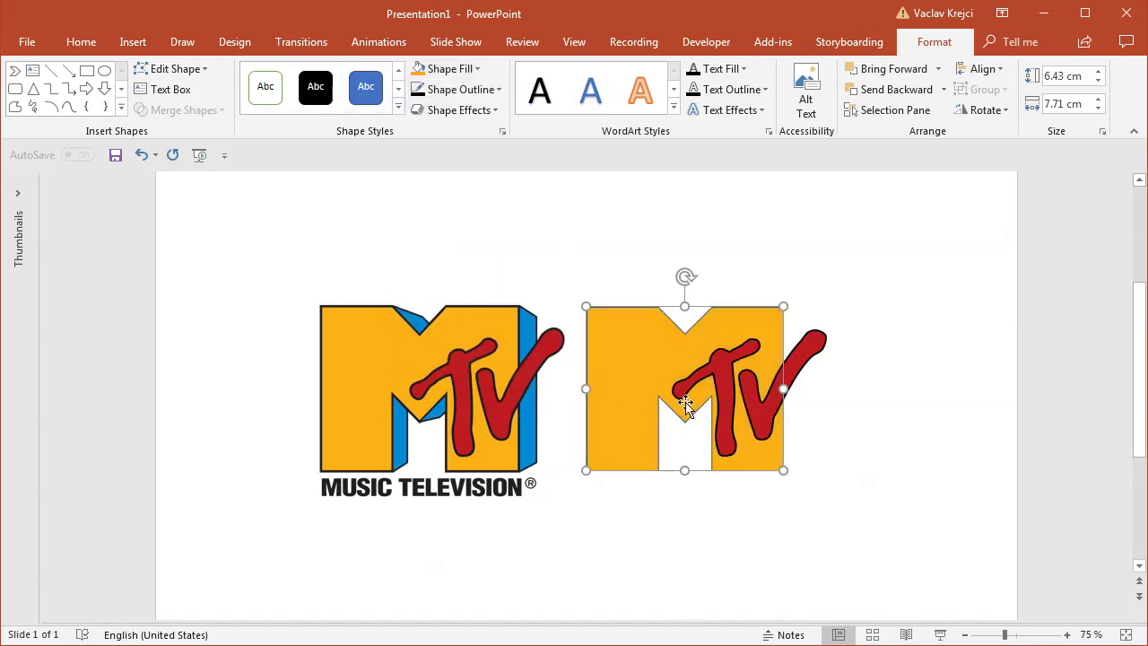
pyautogui.rightClick(624, 316)
# Apply a Perspective 3-D rotation preset to the M in Format Shape.
pyautogui.click(704, 627)
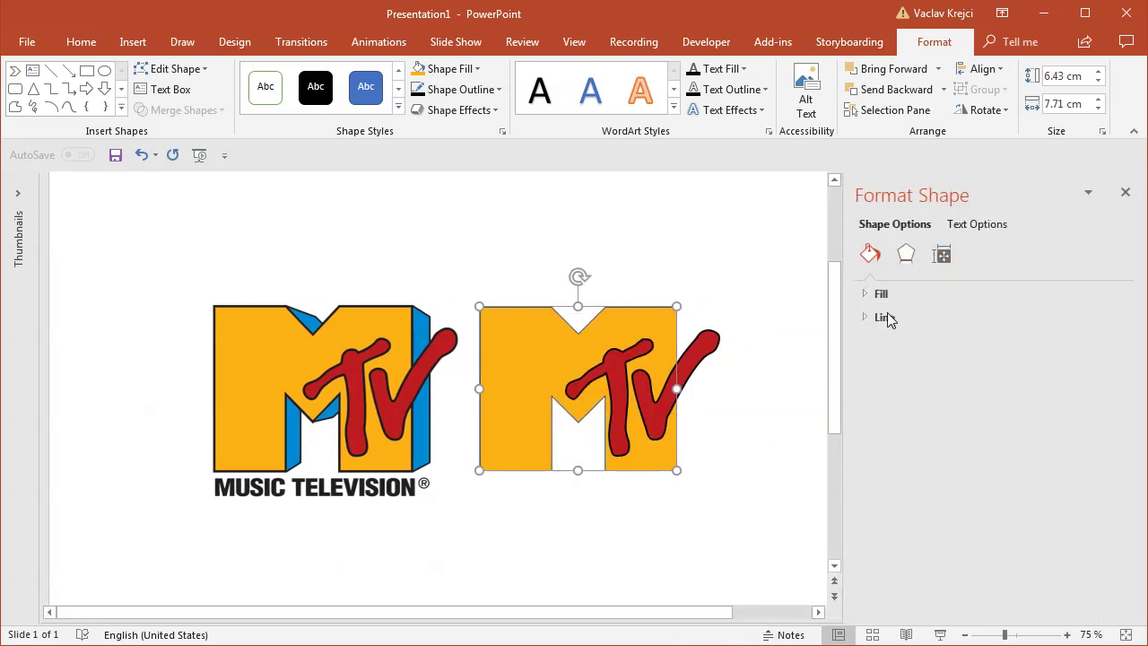
pyautogui.click(908, 254)
pyautogui.click(907, 410)
pyautogui.scroll(-1, 1121, 448)
pyautogui.click(1109, 401)
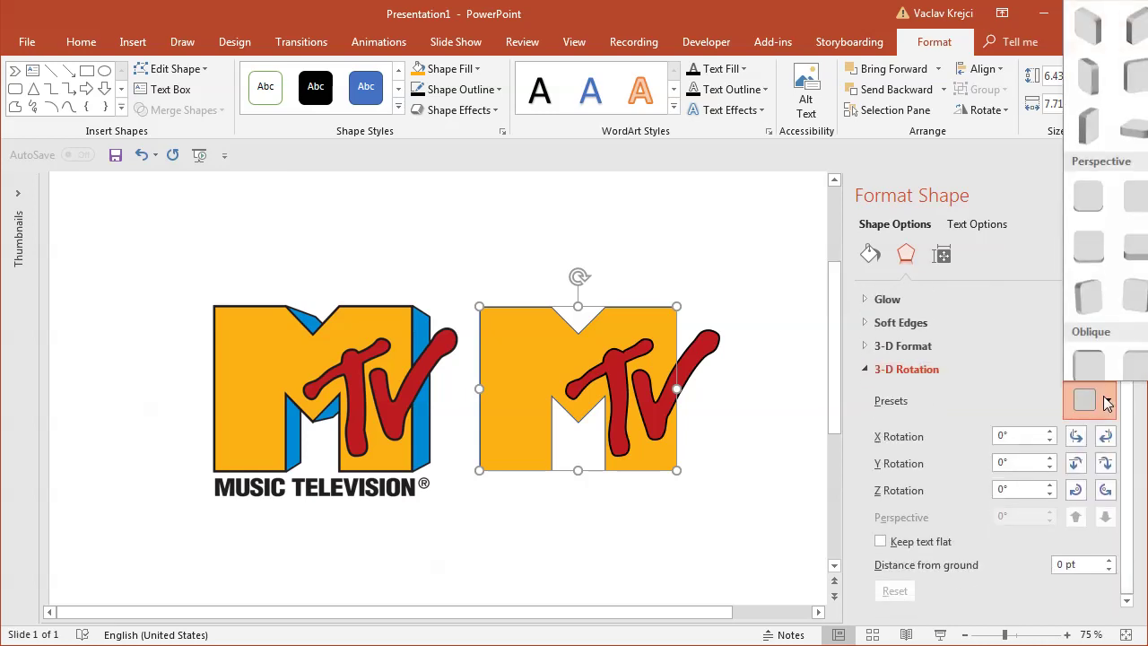
pyautogui.click(1102, 202)
# Set the M's 3-D Format depth to 100 pt.
pyautogui.click(926, 350)
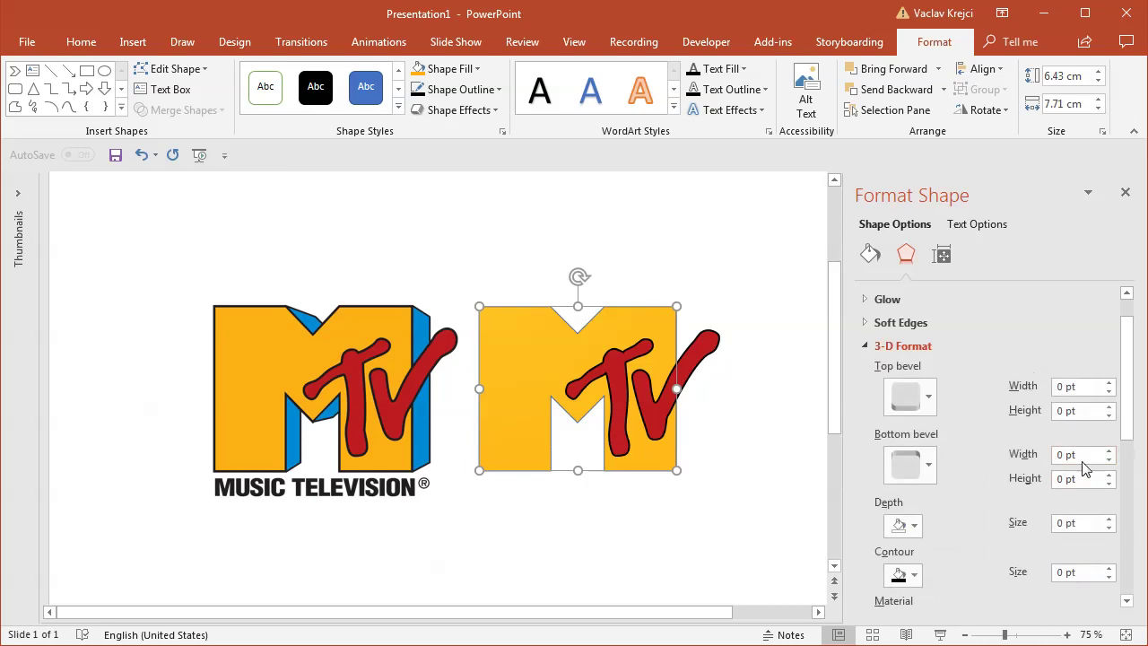
pyautogui.scroll(-3, 1092, 432)
pyautogui.doubleClick(1085, 415)
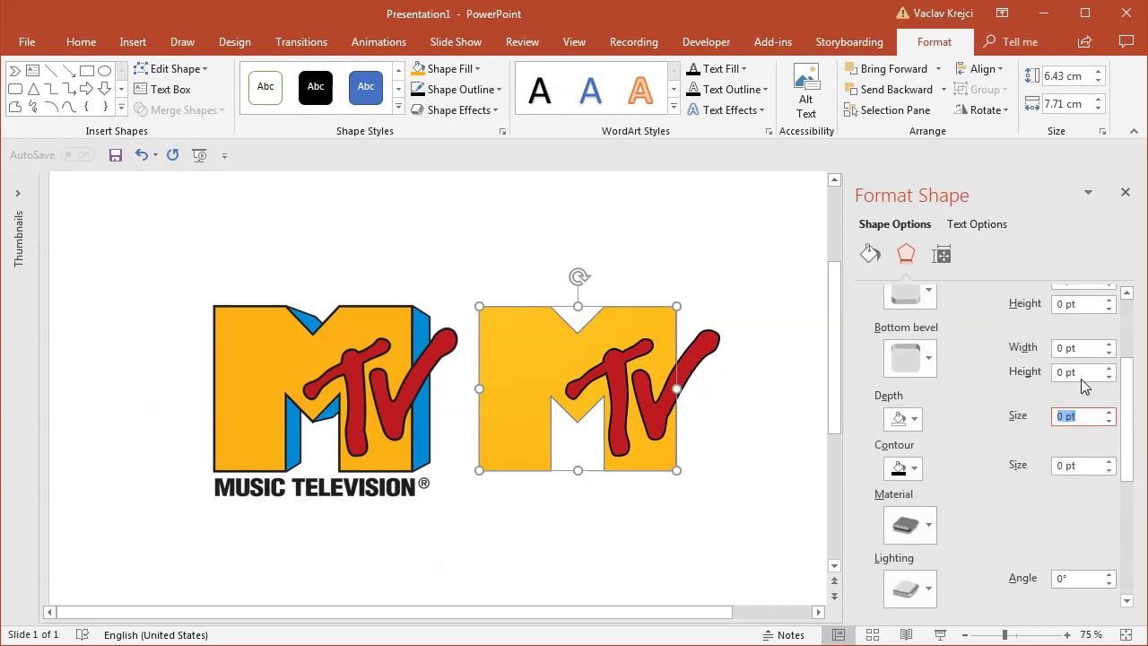
pyautogui.write('100')
pyautogui.press('Return')
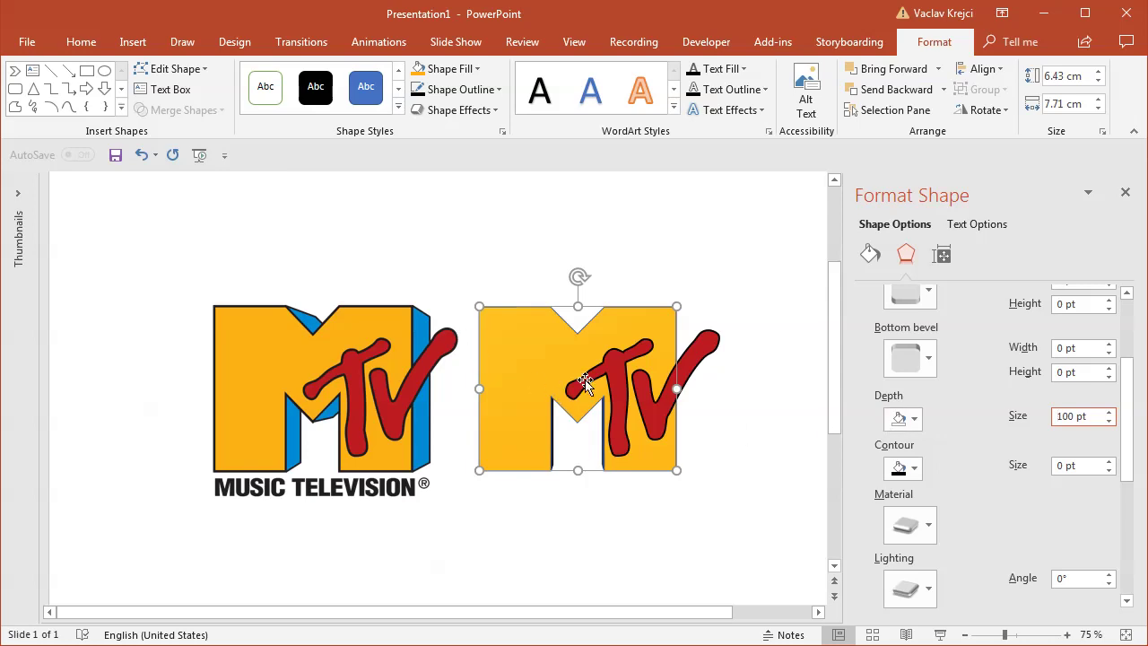
pyautogui.moveTo(1128, 417); pyautogui.dragTo(1130, 538)
pyautogui.scroll(-3, 1128, 536)
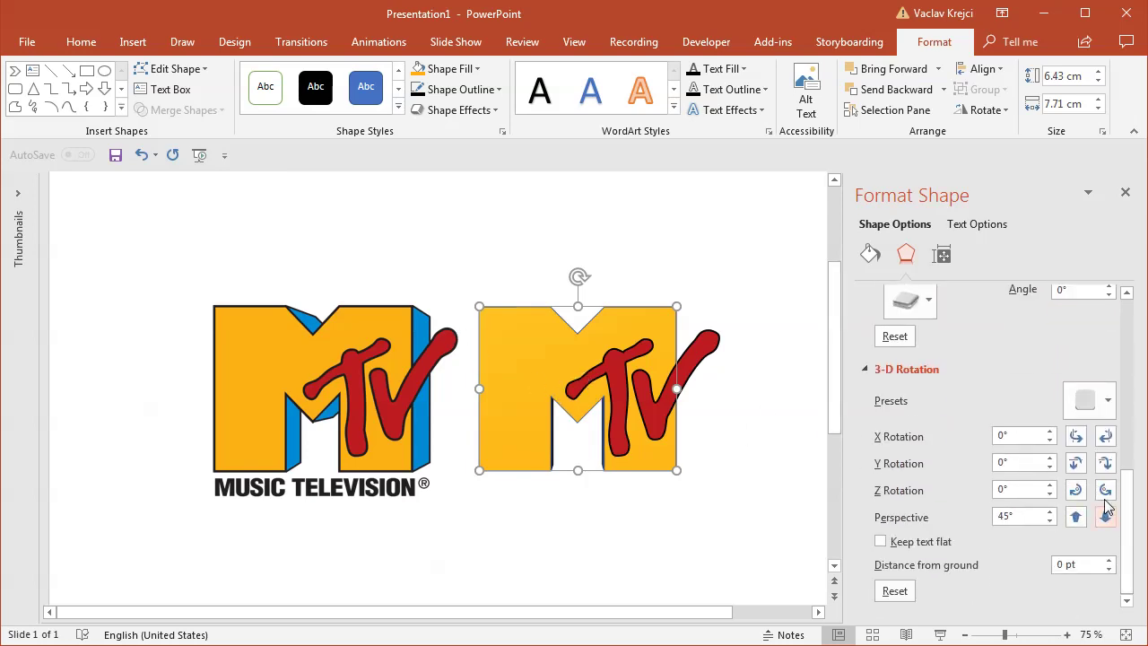
# Raise the M's X Rotation to 25°.
pyautogui.click(1076, 437)
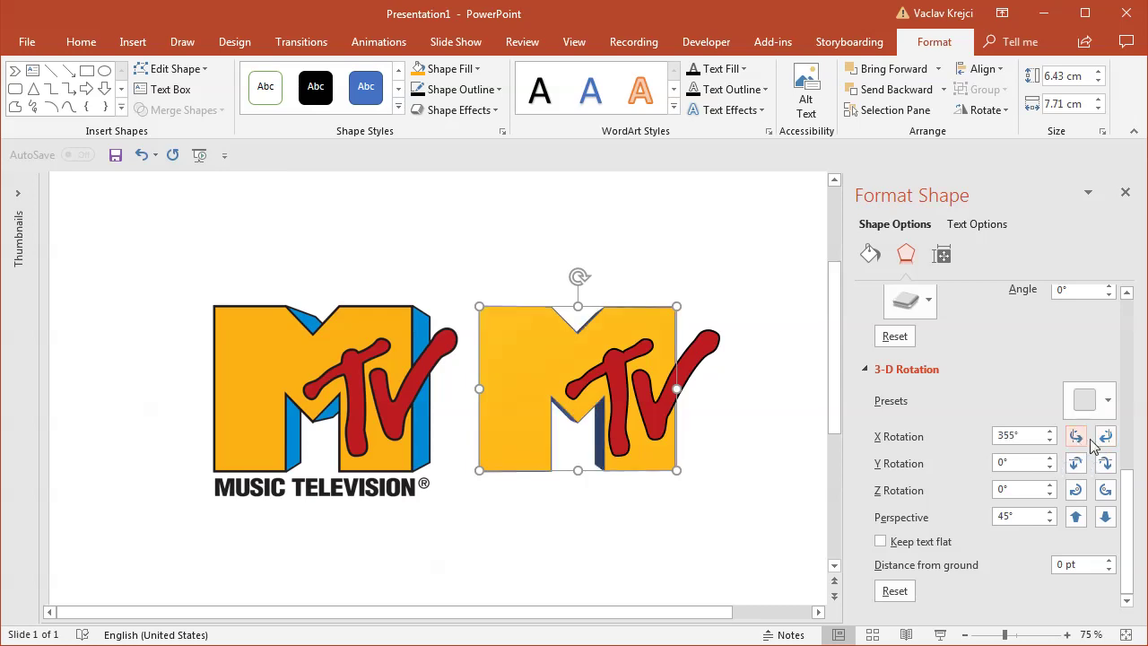
pyautogui.click(1104, 437)
pyautogui.click(1104, 437)
pyautogui.click(1104, 437)
pyautogui.click(1104, 436)
pyautogui.click(1104, 437)
pyautogui.click(1104, 436)
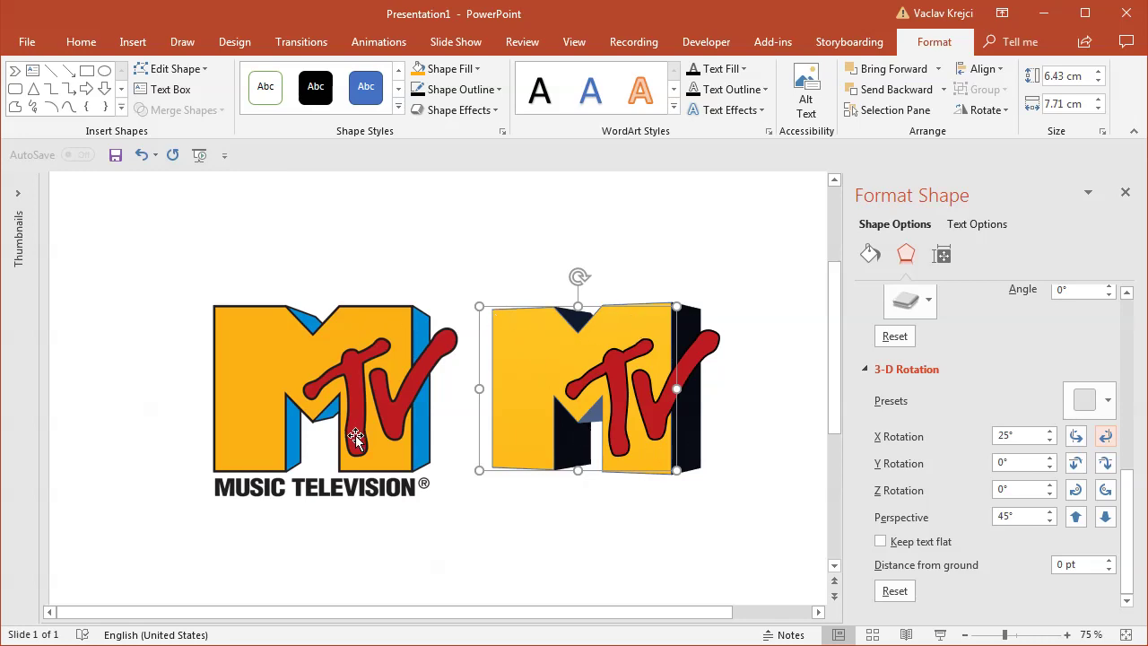
# At 60% zoom, draw a square at the top left and duplicate it into six squares.
pyautogui.click(996, 636)
pyautogui.click(142, 43)
pyautogui.click(265, 89)
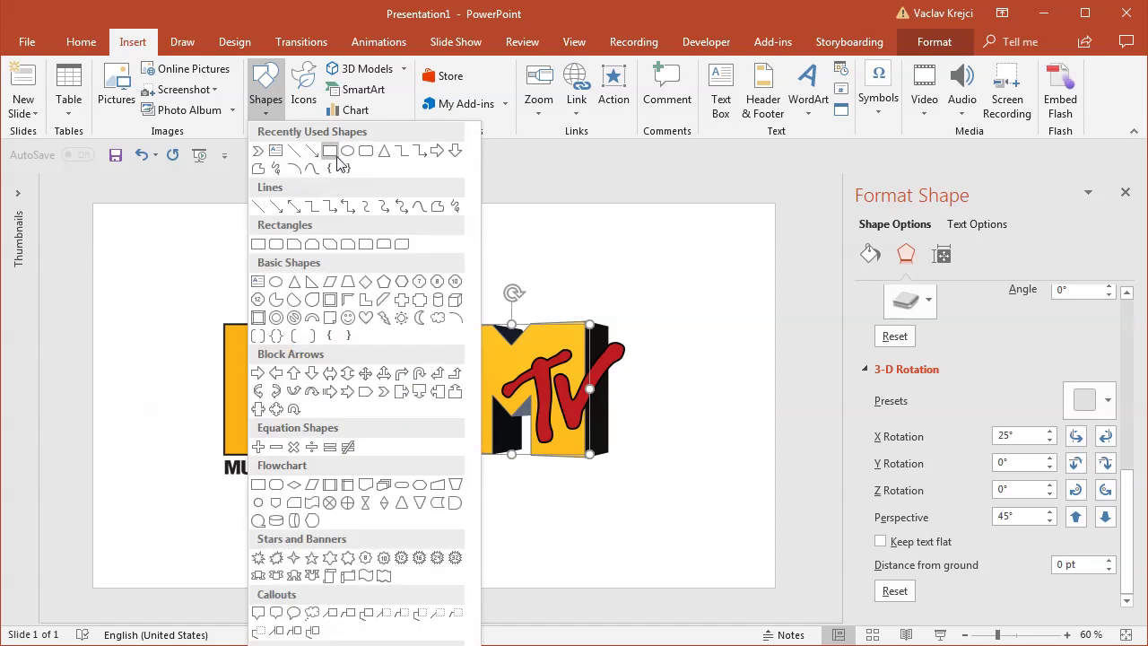
pyautogui.click(328, 157)
pyautogui.moveTo(180, 232); pyautogui.dragTo(404, 255)
pyautogui.hotkey('ctrl', 'd')
pyautogui.hotkey('ctrl', 'd')
pyautogui.hotkey('ctrl', 'd')
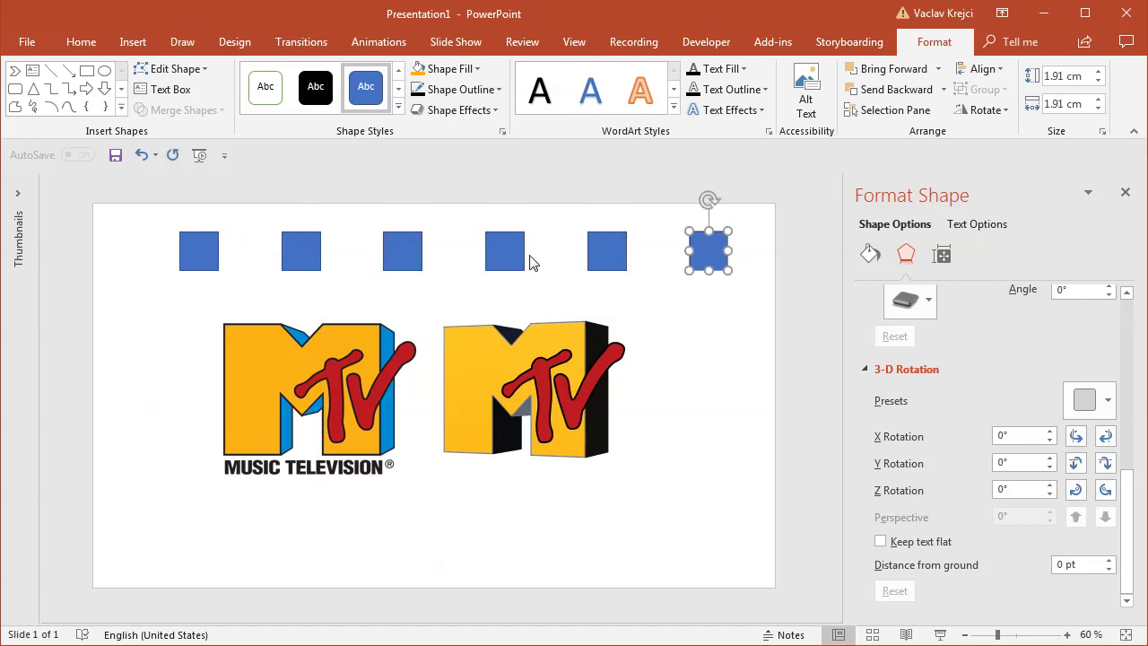
# Select all six squares and merge them into one shape with Union.
pyautogui.keyDown('shift'); pyautogui.click(603, 251); pyautogui.keyUp('shift')
pyautogui.keyDown('shift'); pyautogui.click(504, 255); pyautogui.keyUp('shift')
pyautogui.keyDown('shift'); pyautogui.click(402, 256); pyautogui.keyUp('shift')
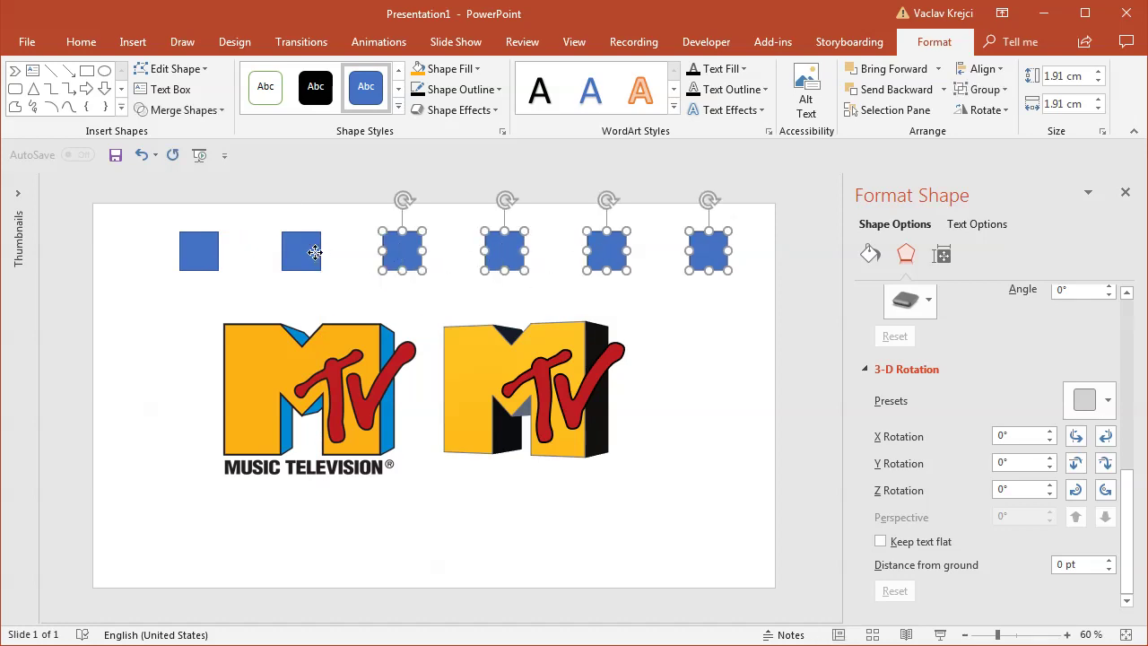
pyautogui.keyDown('shift'); pyautogui.click(300, 254); pyautogui.keyUp('shift')
pyautogui.keyDown('shift'); pyautogui.click(199, 253); pyautogui.keyUp('shift')
pyautogui.click(186, 110)
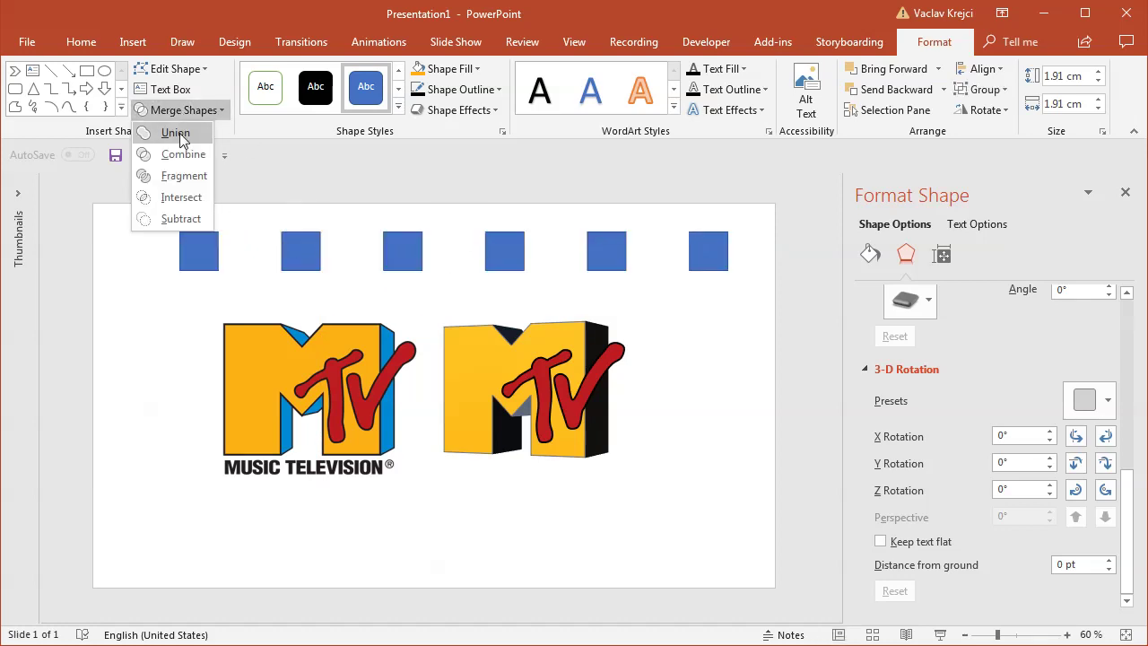
pyautogui.click(166, 204)
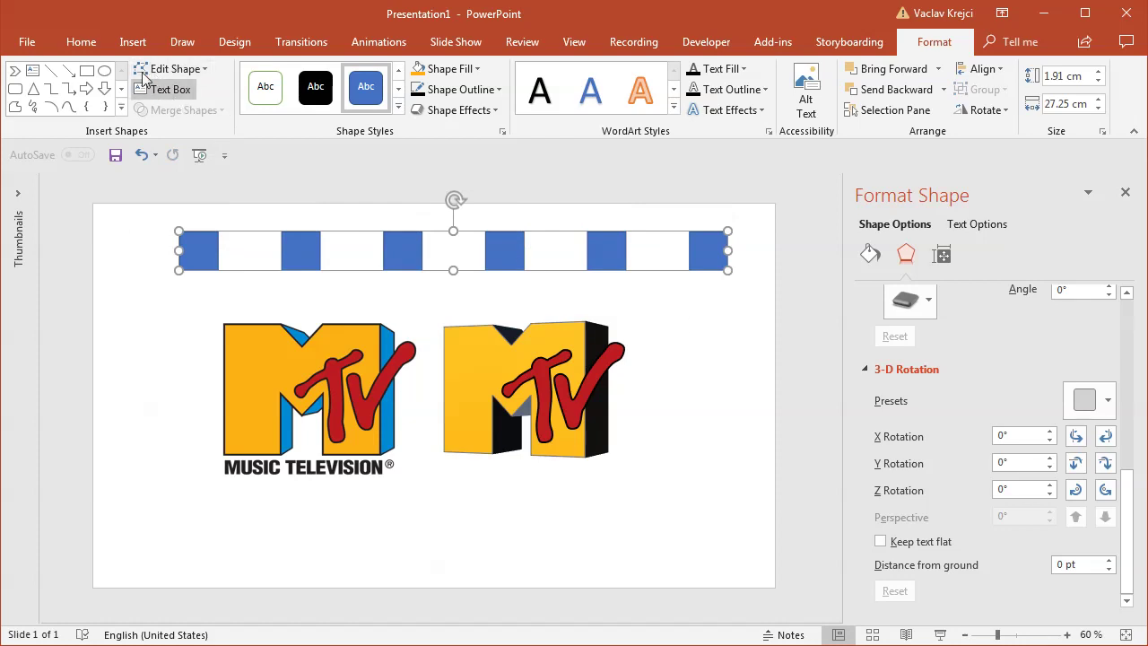
# Copy the M's yellow 3-D formatting onto the strip and set its rotation to Perspective: Front.
pyautogui.click(454, 363)
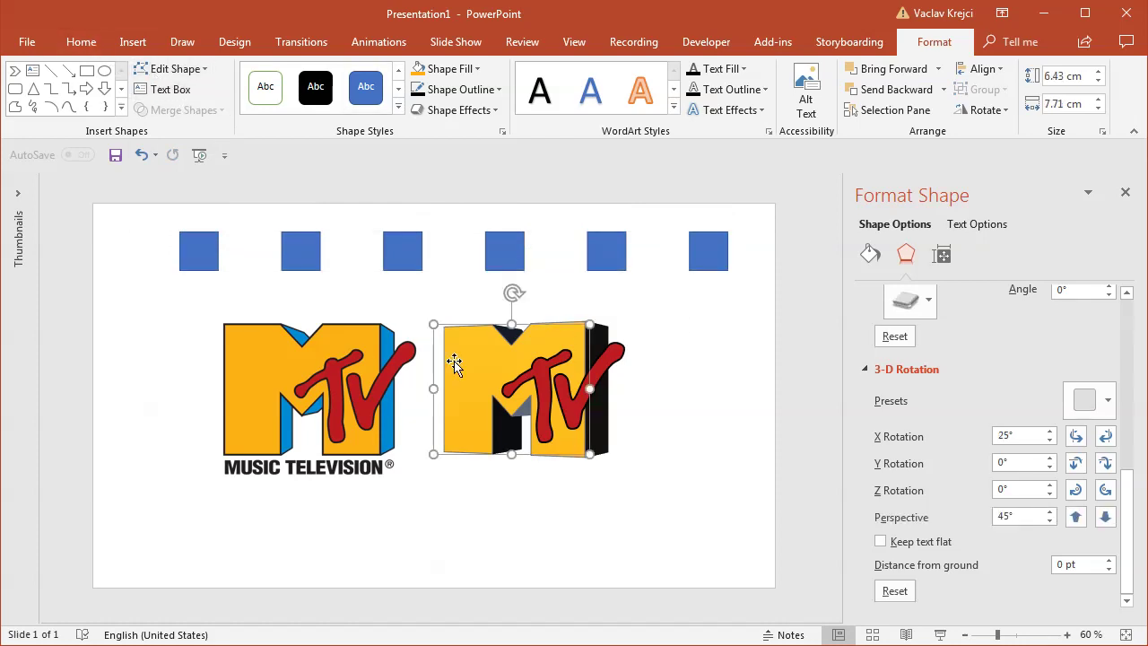
pyautogui.click(81, 41)
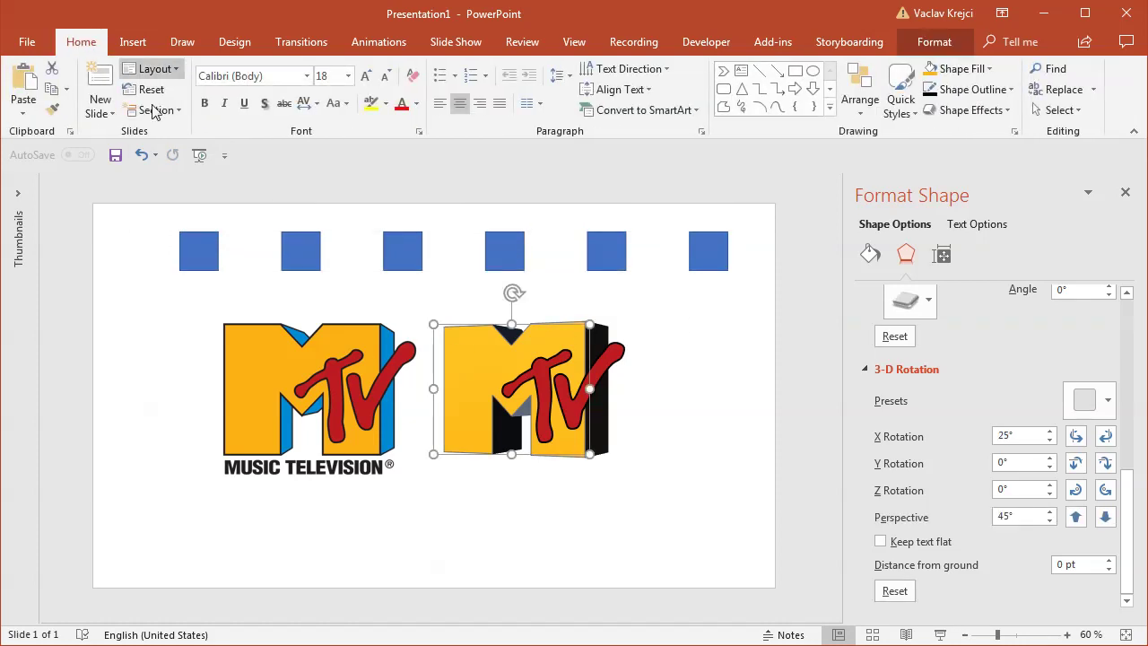
pyautogui.click(55, 111)
pyautogui.click(303, 251)
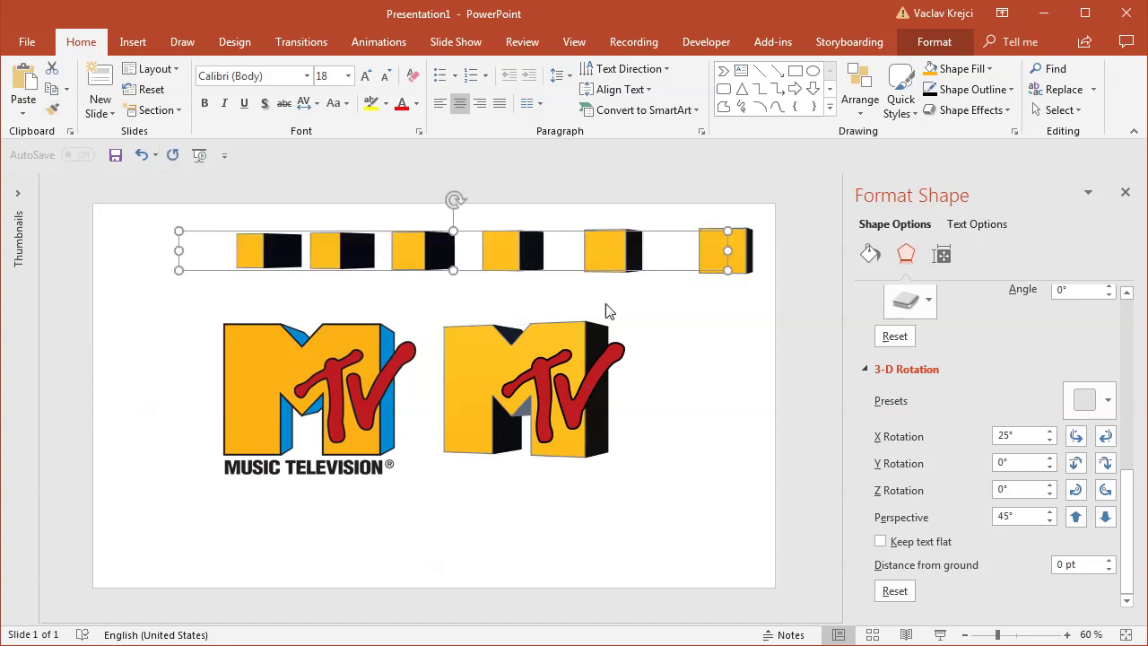
pyautogui.click(1108, 400)
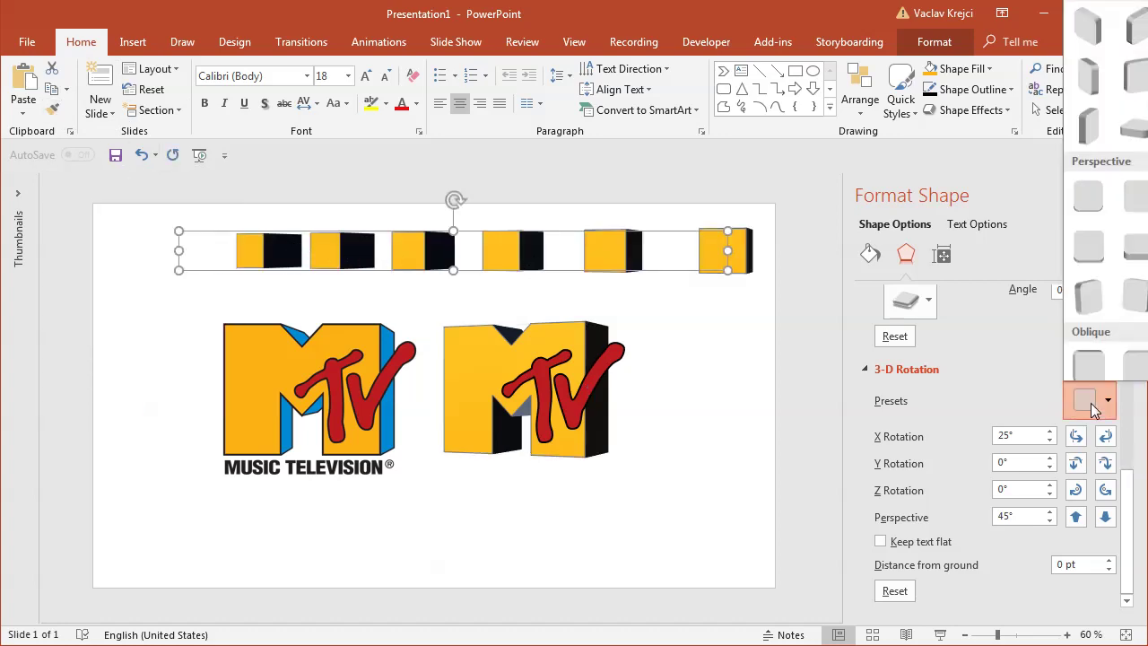
pyautogui.click(1090, 206)
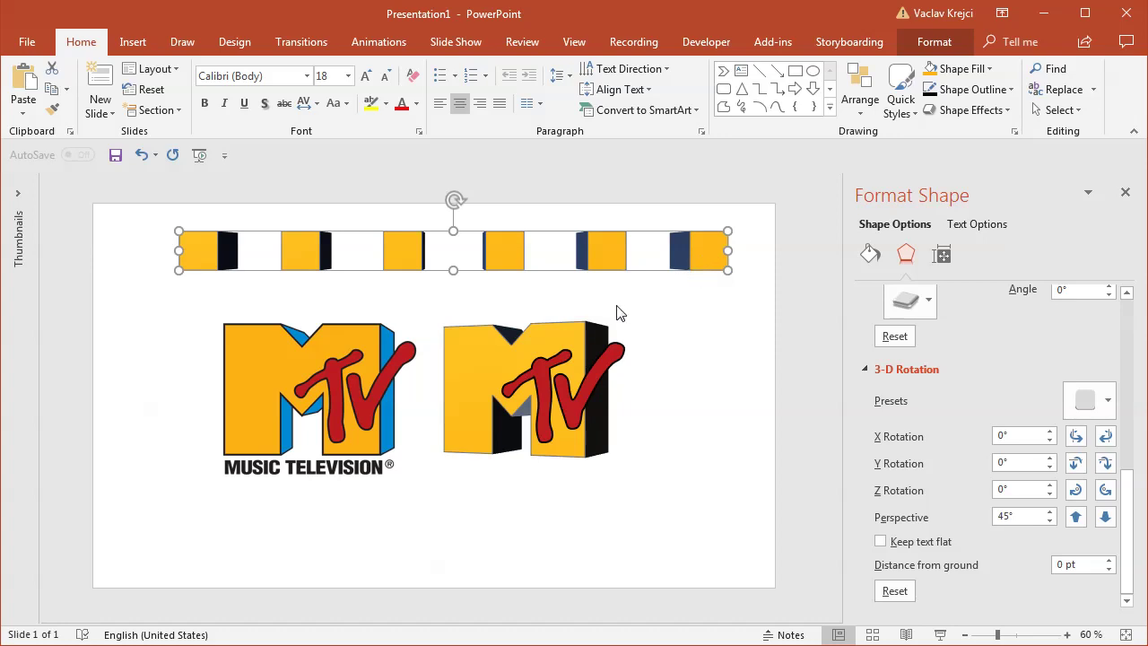
# Undo a trial move of the 3-D M, then drag a copy of it to the lower left.
pyautogui.click(485, 350)
pyautogui.moveTo(506, 345); pyautogui.dragTo(629, 355)
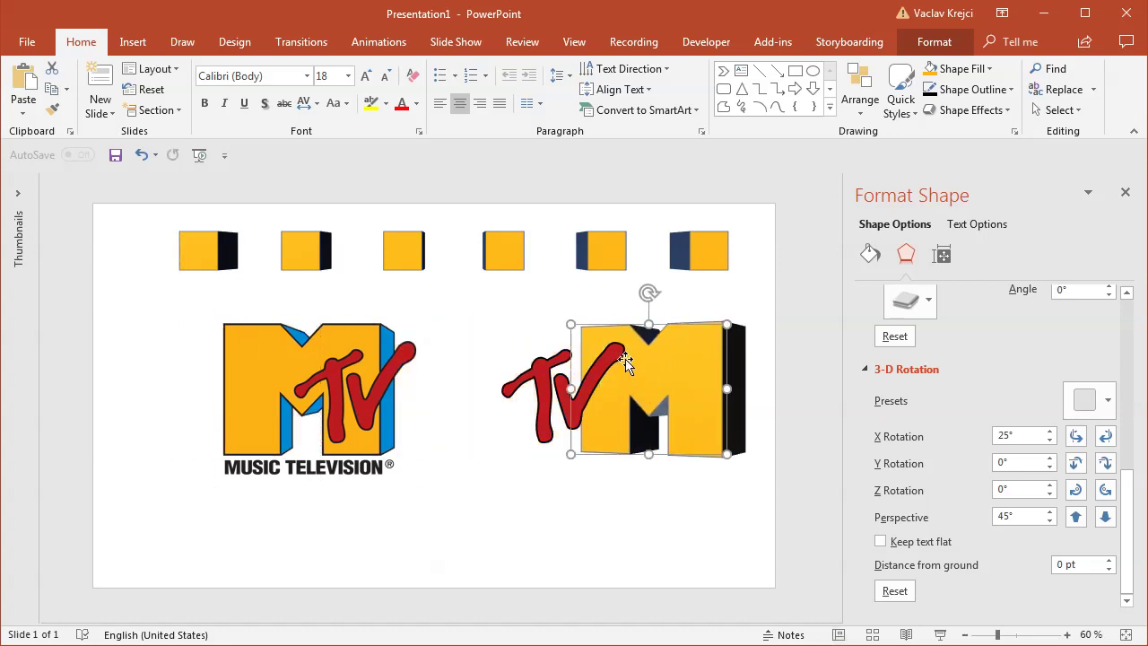
pyautogui.click(142, 155)
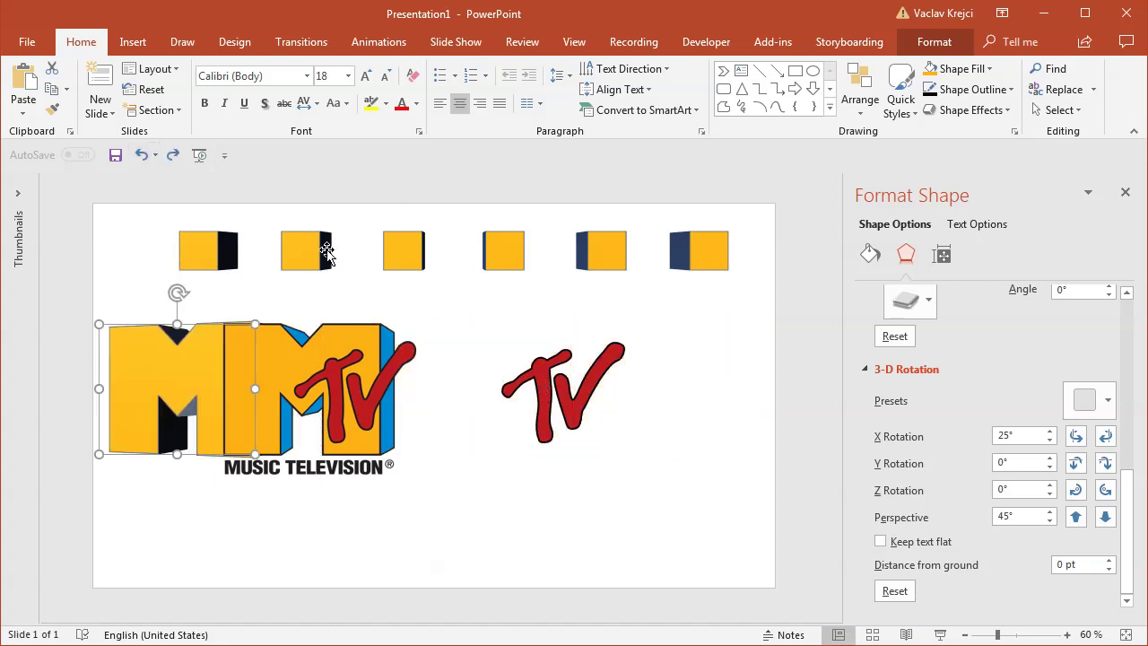
pyautogui.click(143, 155)
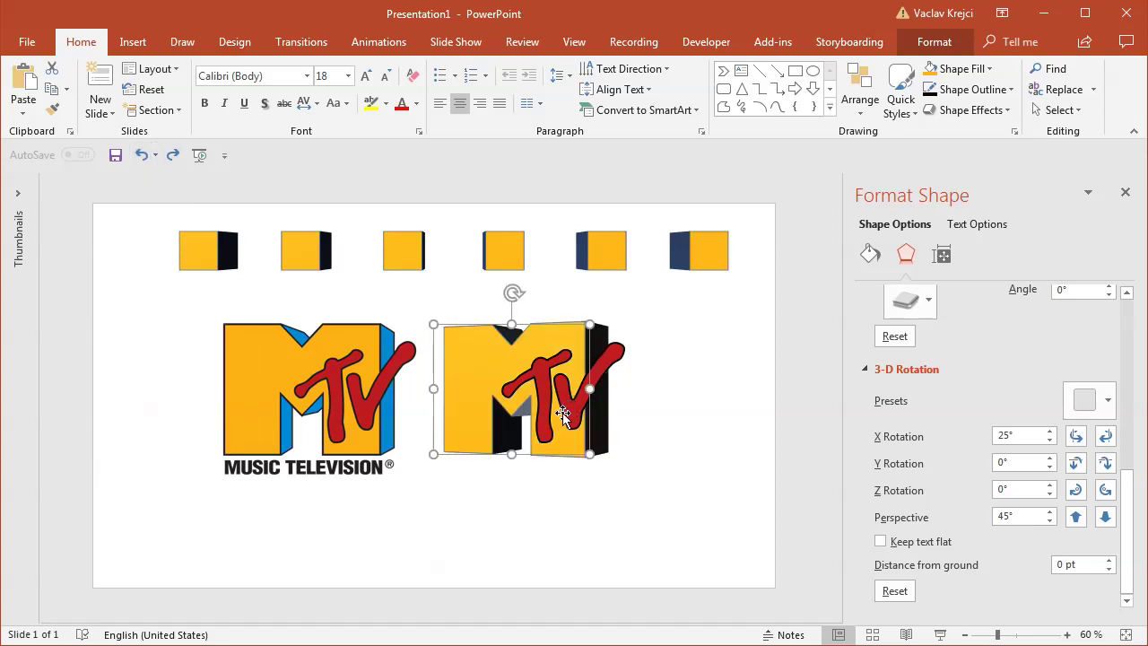
pyautogui.moveTo(492, 358); pyautogui.dragTo(203, 482)
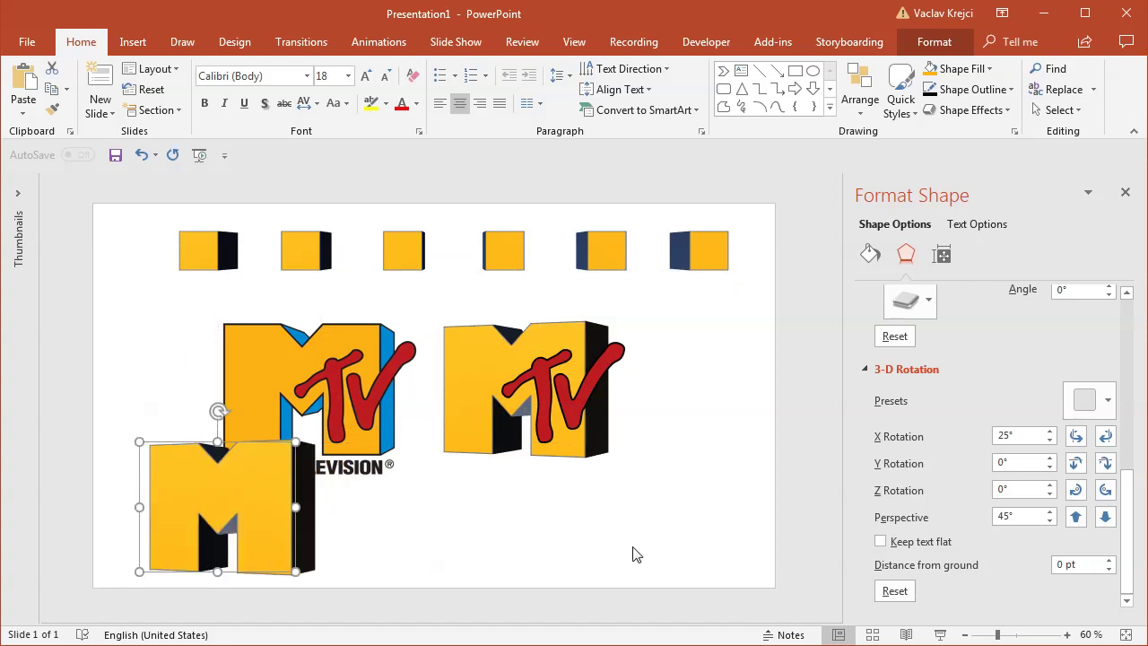
# Draw a small square and union it with the bottom-left M.
pyautogui.click(133, 41)
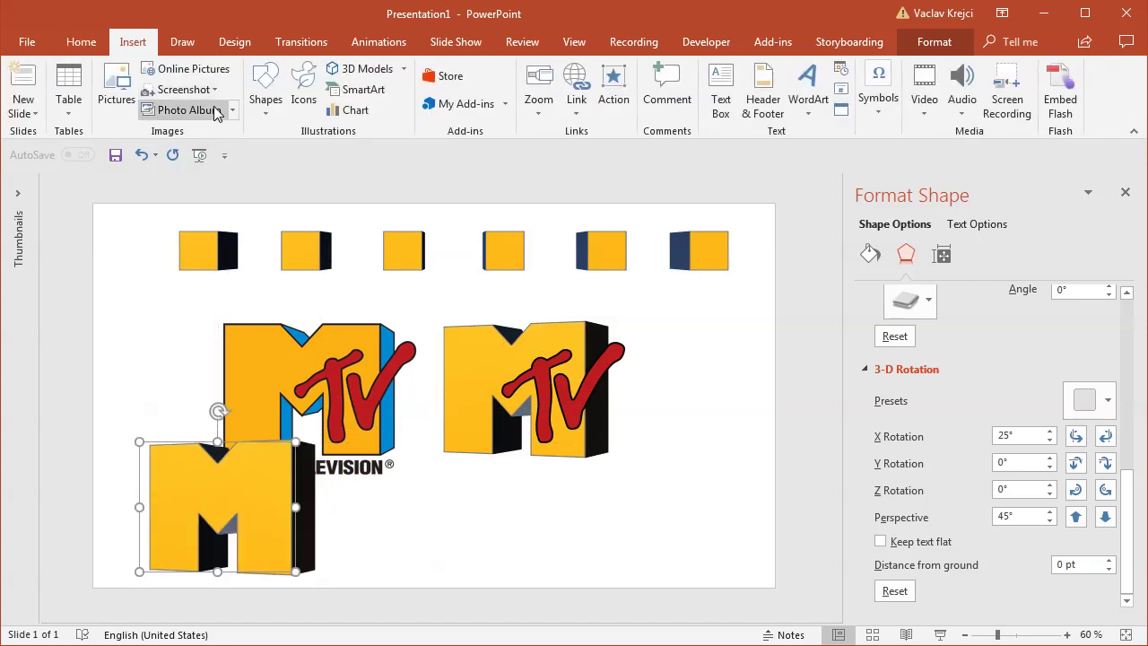
pyautogui.click(266, 89)
pyautogui.click(330, 151)
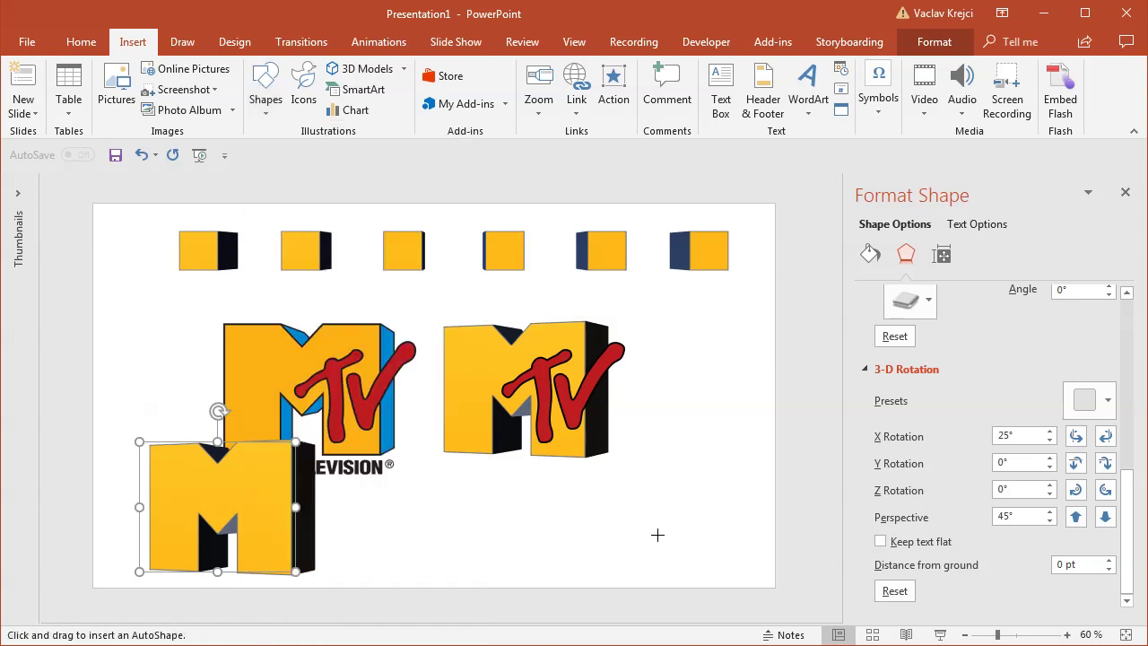
pyautogui.moveTo(638, 505); pyautogui.dragTo(674, 540)
pyautogui.keyDown('shift'); pyautogui.click(280, 484); pyautogui.keyUp('shift')
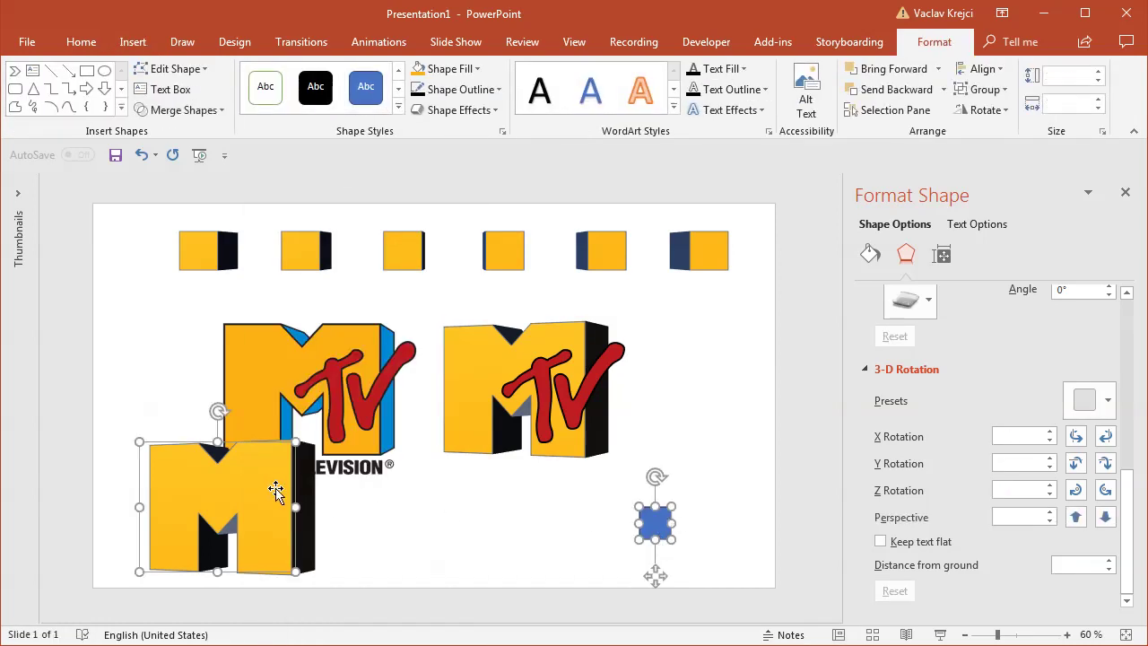
pyautogui.click(186, 111)
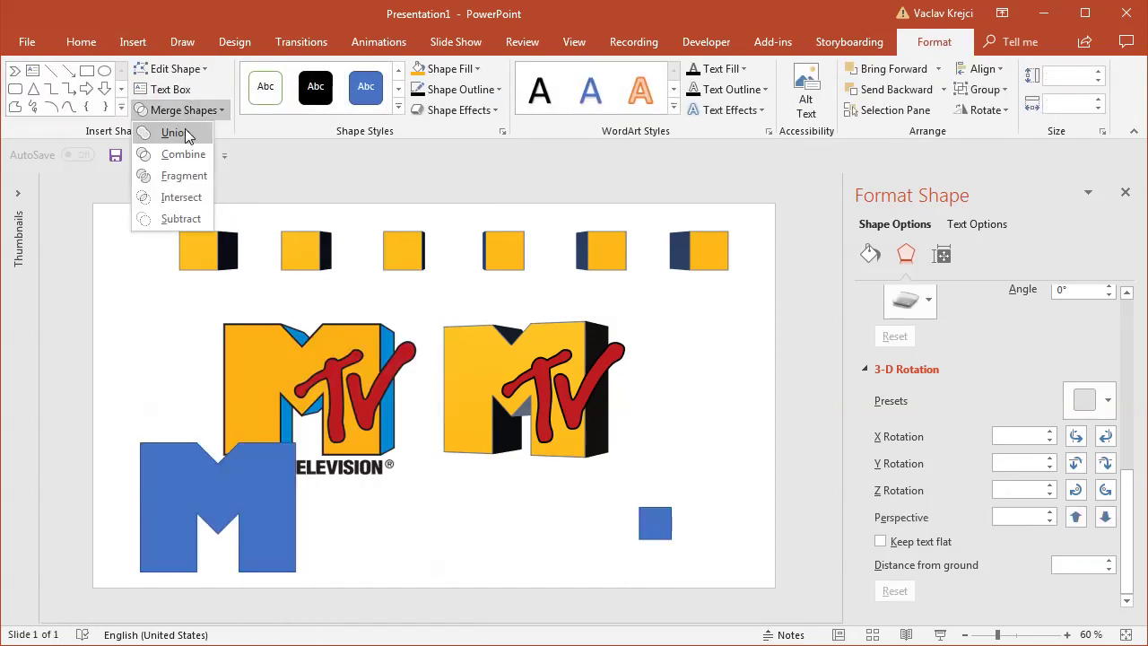
pyautogui.click(176, 132)
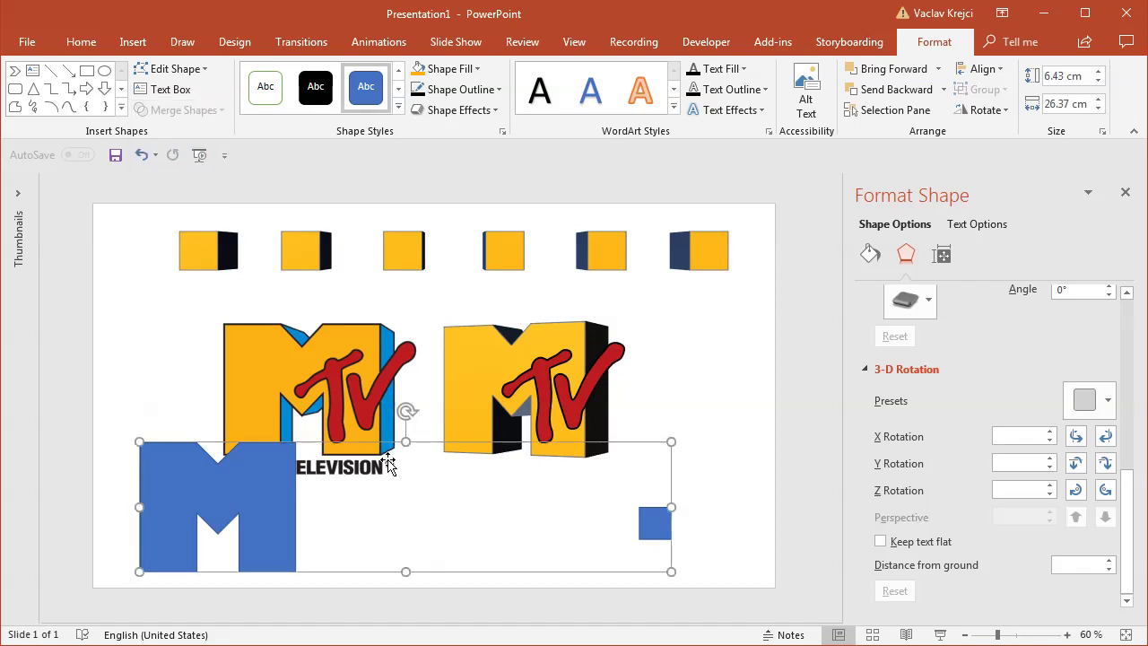
# Give the merged M the middle M's 3-D formatting with the Perspective: Front rotation preset.
pyautogui.click(474, 360)
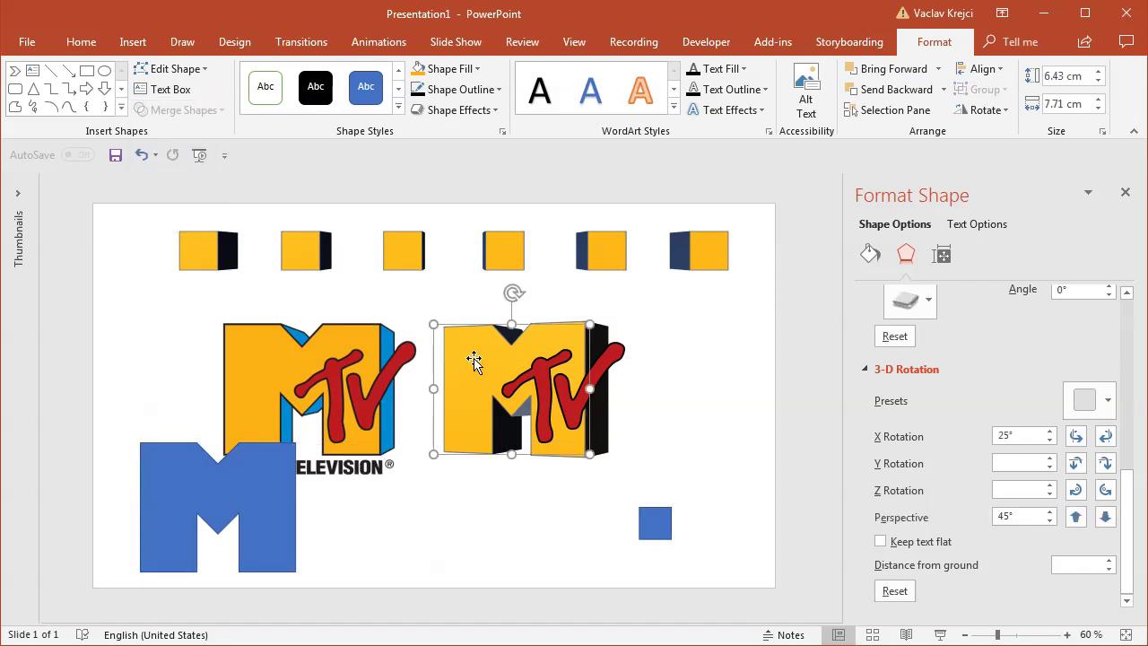
pyautogui.click(79, 42)
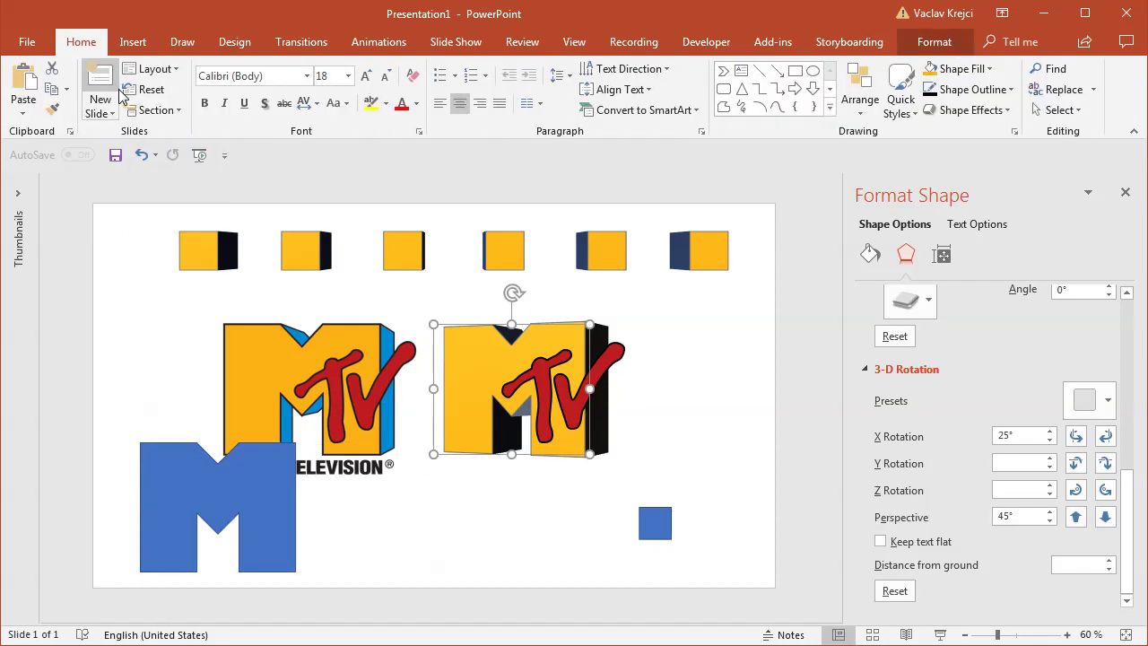
pyautogui.click(55, 112)
pyautogui.click(228, 505)
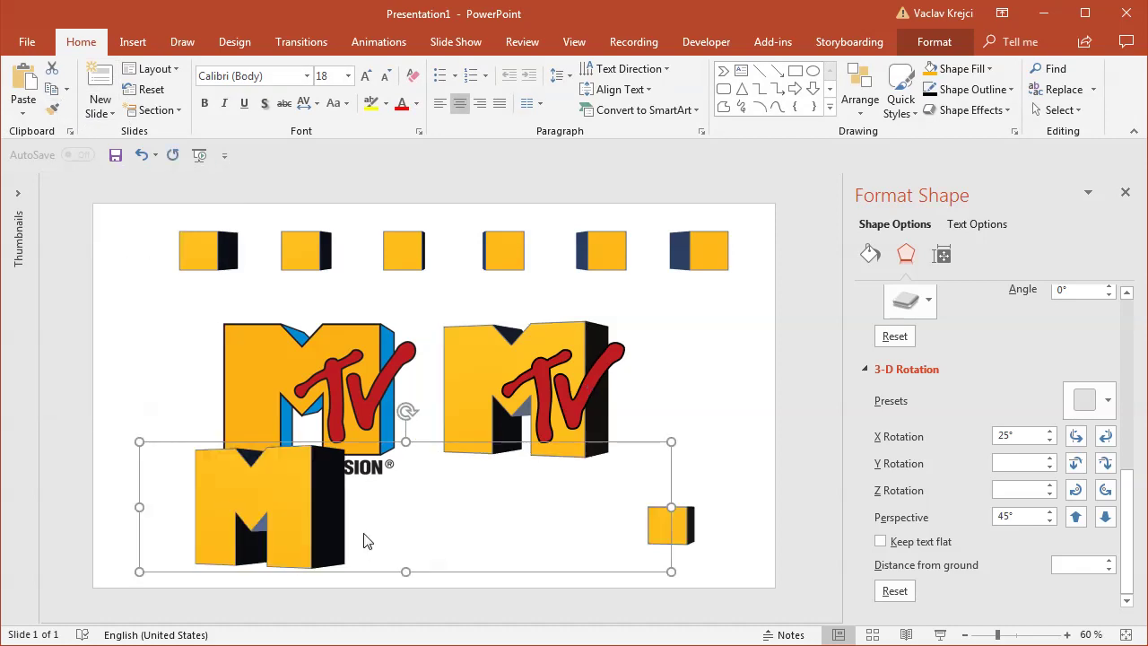
pyautogui.click(1084, 400)
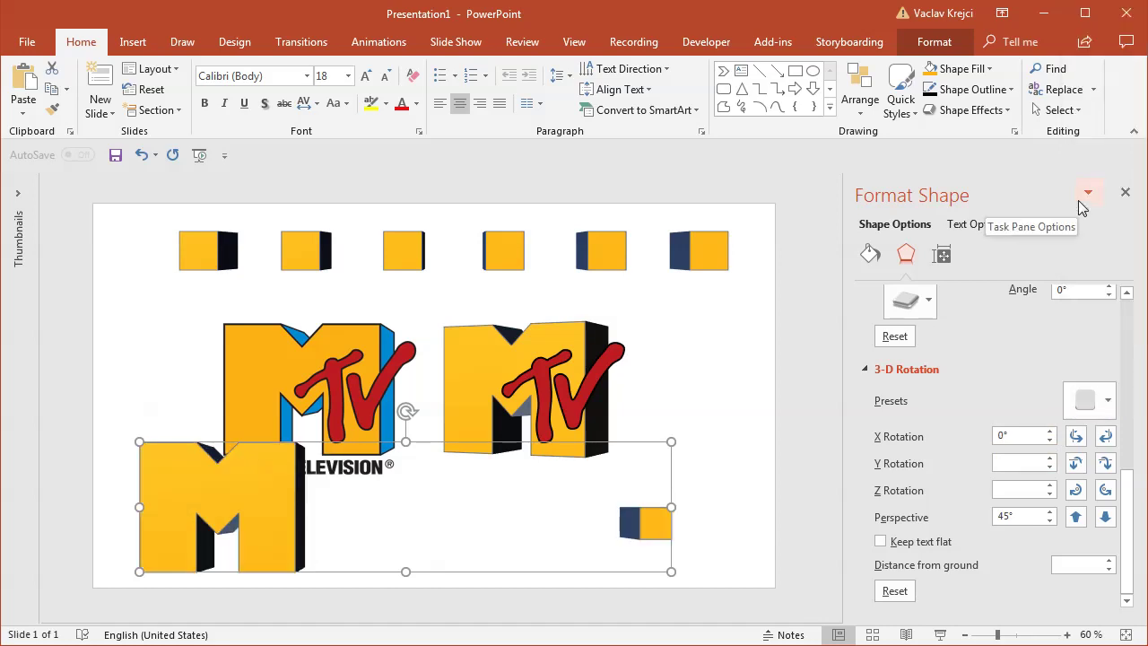
pyautogui.click(1077, 200)
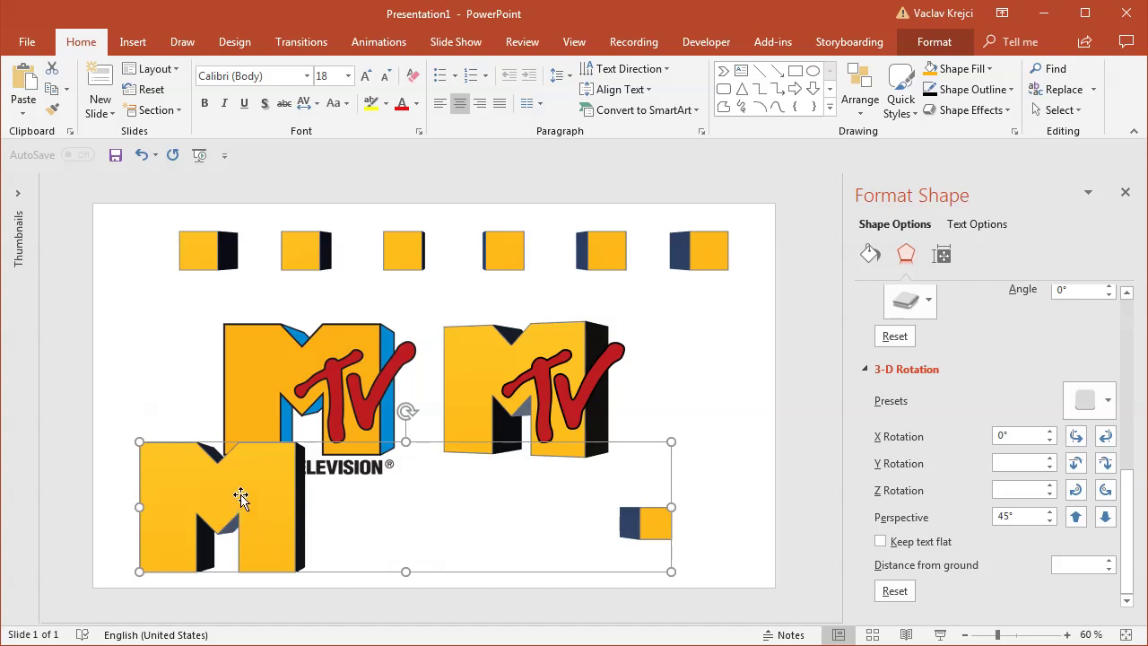
pyautogui.click(461, 359)
# Delete the middle M, move the new M behind the red tv, send it to back and align it.
pyautogui.press('Delete')
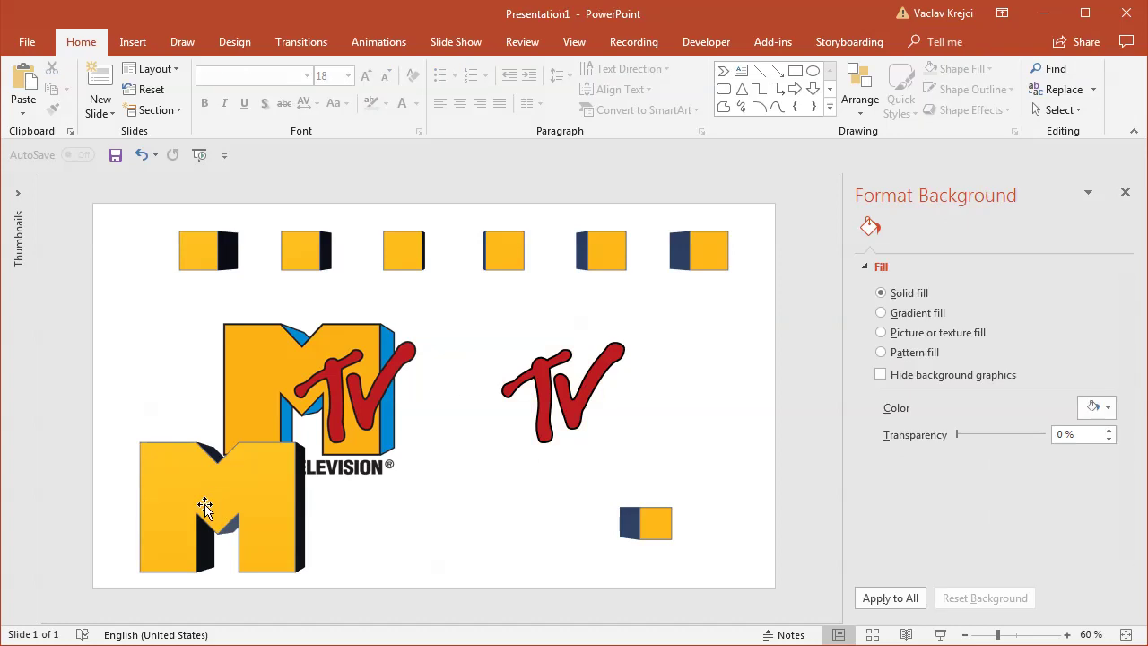
pyautogui.moveTo(208, 498); pyautogui.dragTo(545, 375)
pyautogui.rightClick(545, 375)
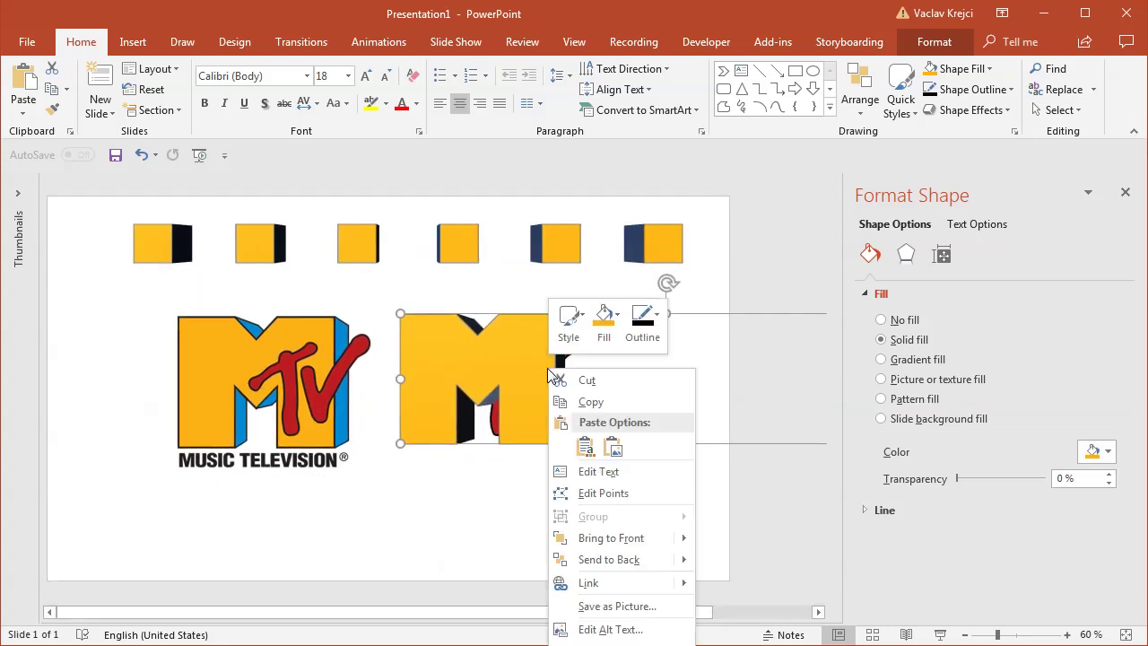
pyautogui.click(623, 558)
pyautogui.moveTo(535, 336); pyautogui.dragTo(523, 333)
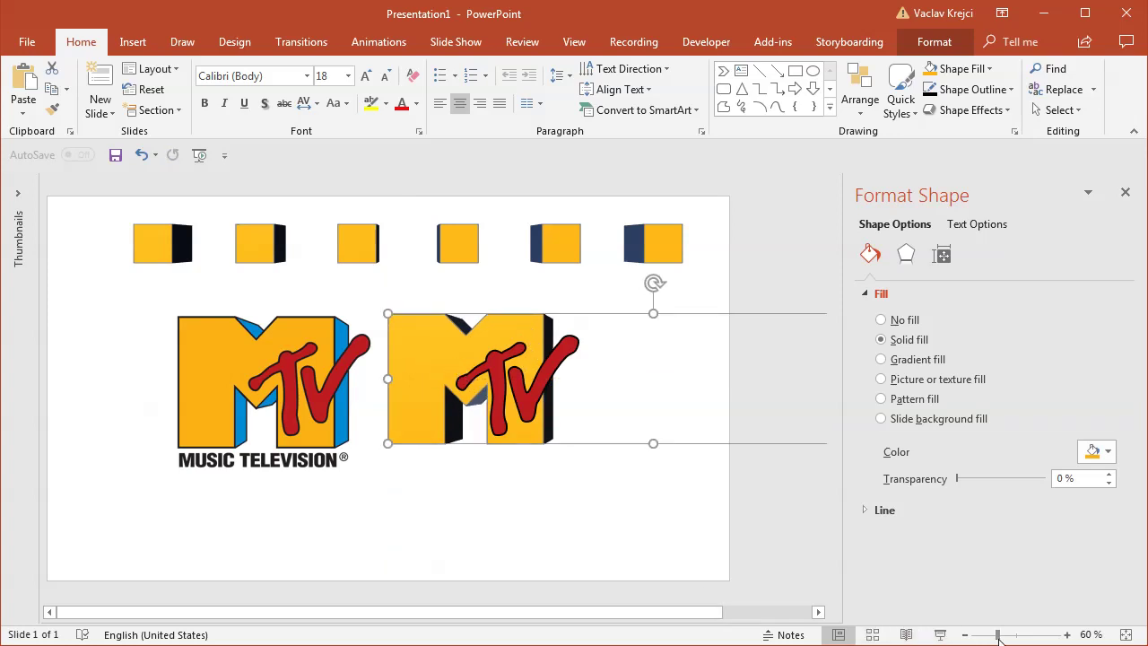
pyautogui.moveTo(997, 635); pyautogui.dragTo(1015, 634)
pyautogui.moveTo(676, 616); pyautogui.dragTo(410, 615)
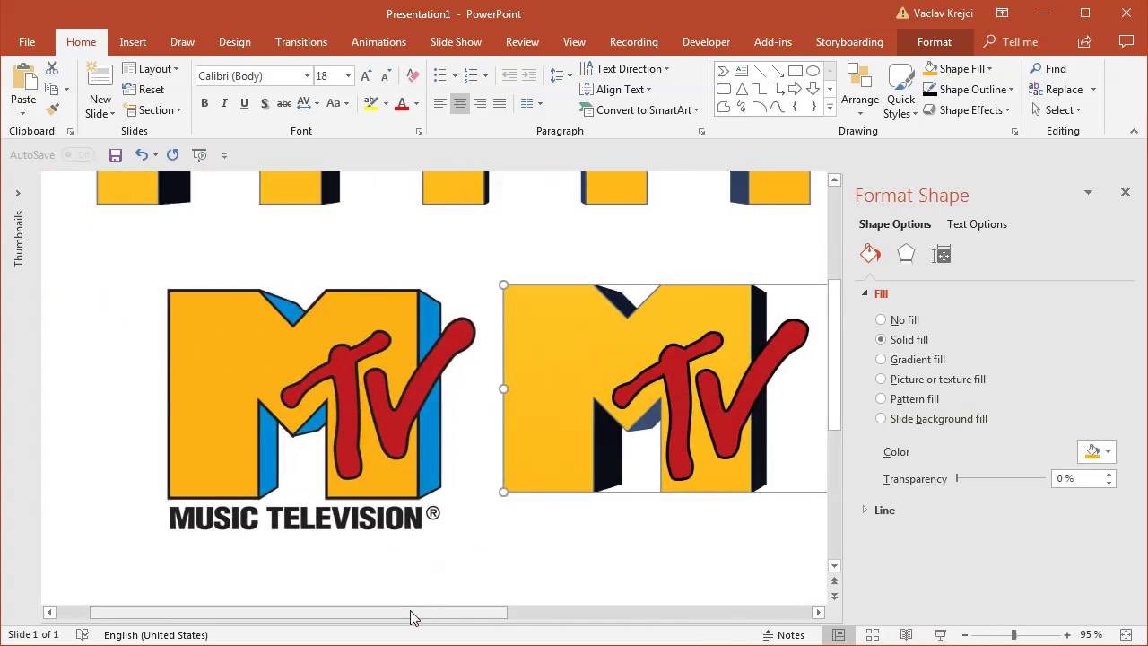
# Set the M's 3-D depth colour to the original logo's blue and its material to Matte.
pyautogui.click(907, 258)
pyautogui.scroll(-5, 955, 401)
pyautogui.click(906, 373)
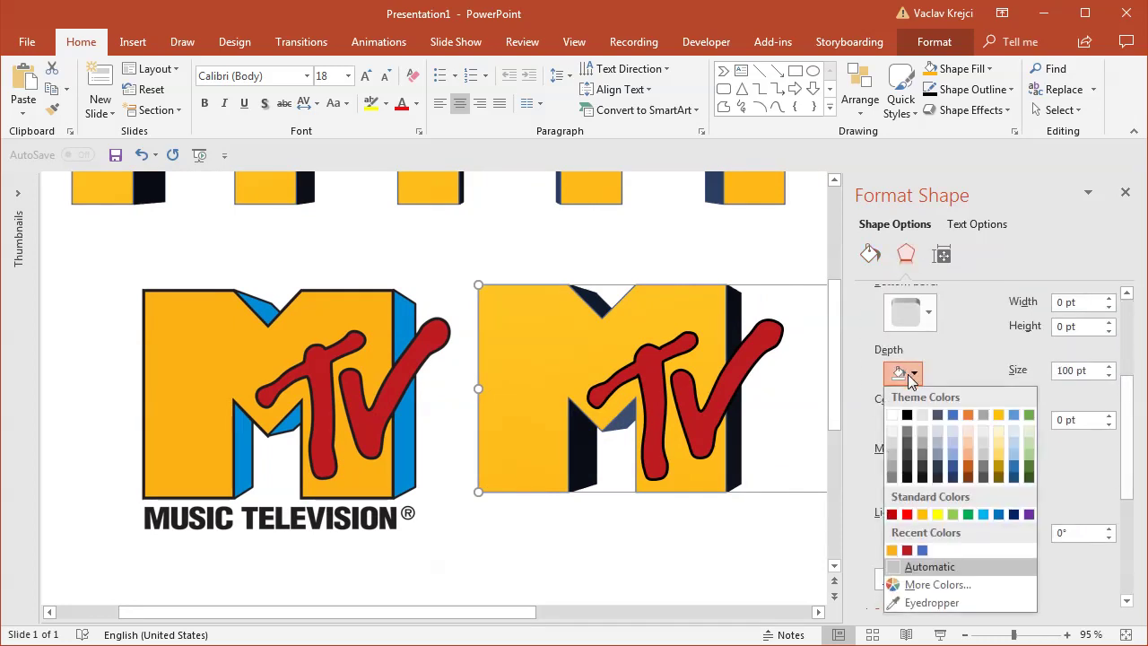
pyautogui.click(938, 605)
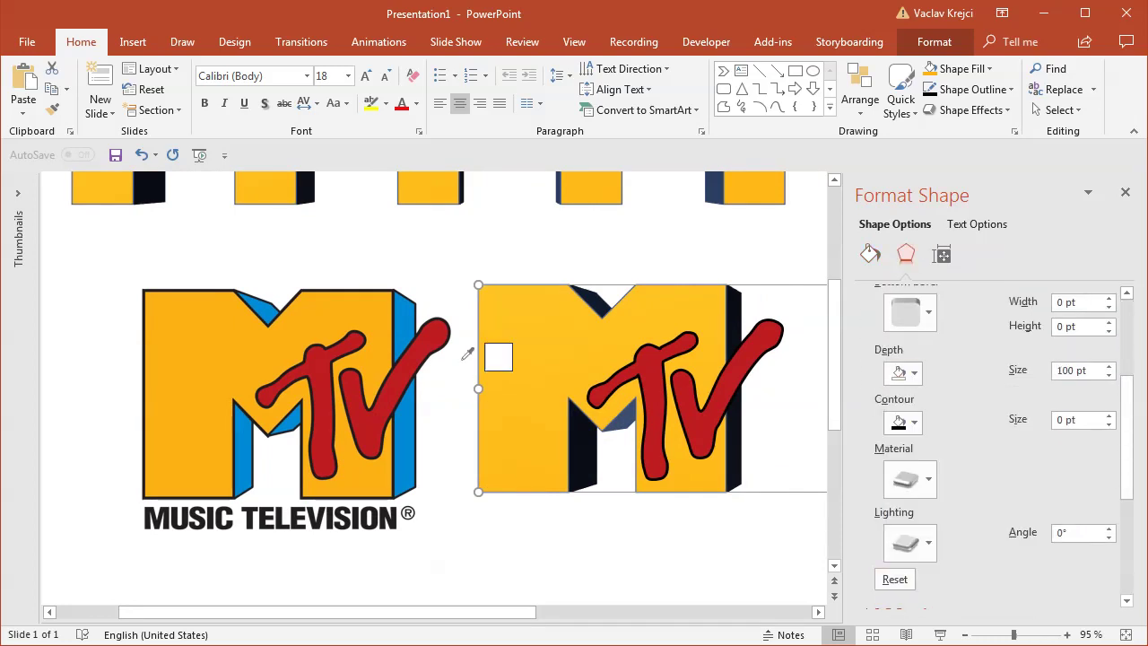
pyautogui.click(405, 314)
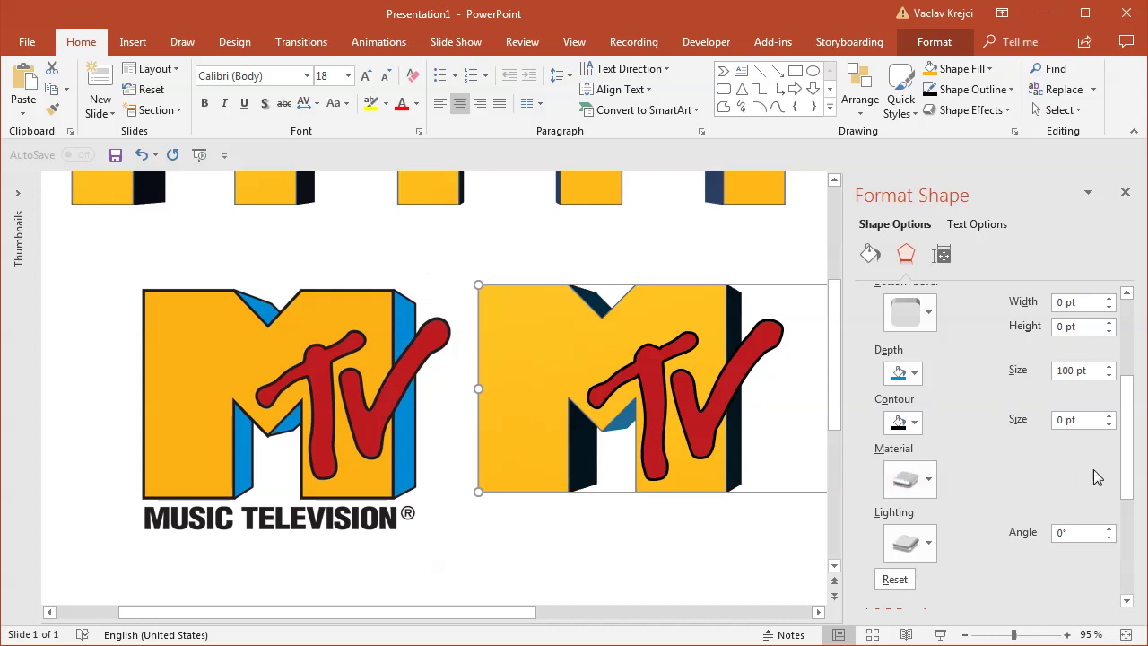
pyautogui.scroll(-3, 1130, 464)
pyautogui.click(908, 391)
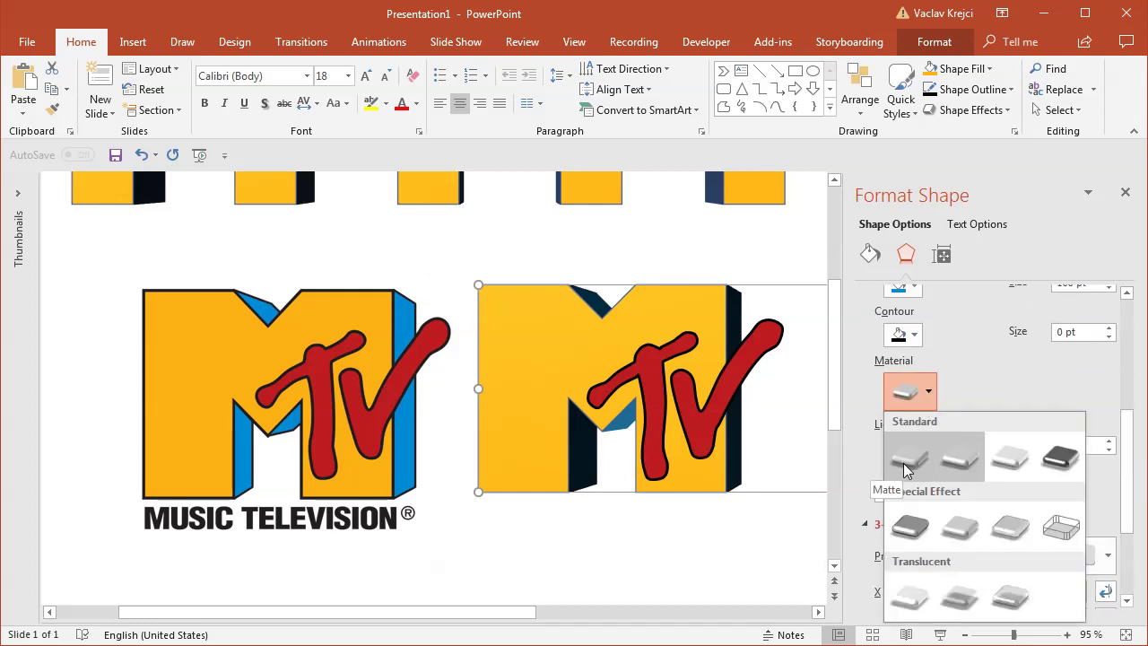
pyautogui.click(910, 459)
# Apply a lighting preset and set the M's contour size to 3 pt.
pyautogui.scroll(-2, 1129, 502)
pyautogui.scroll(1, 1130, 502)
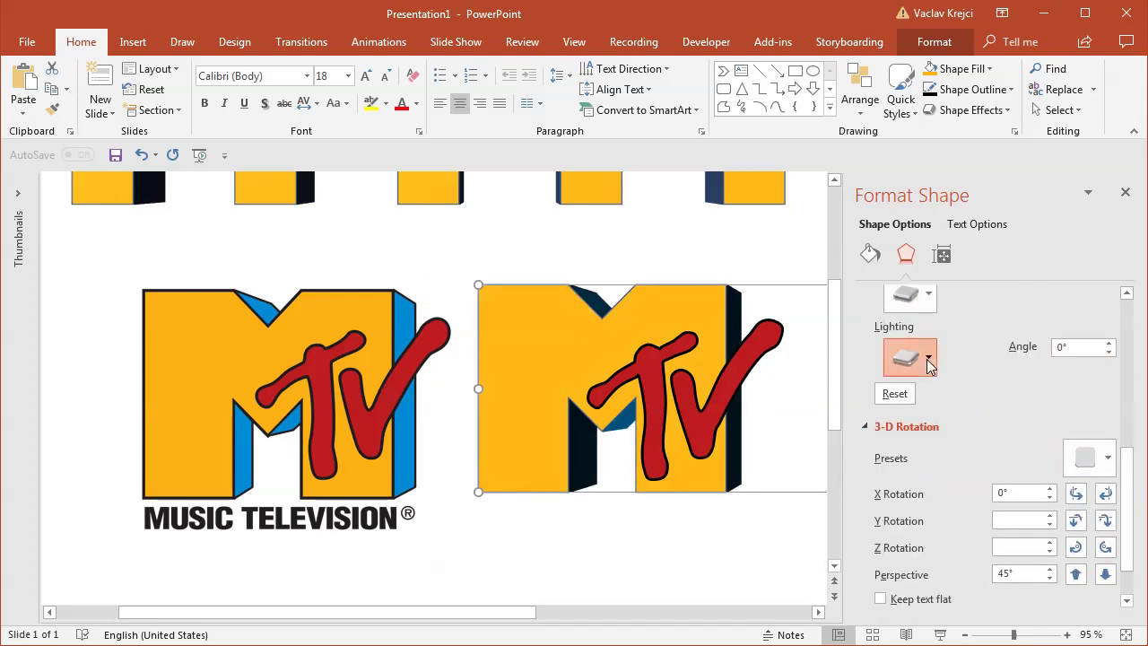
pyautogui.click(909, 357)
pyautogui.click(959, 472)
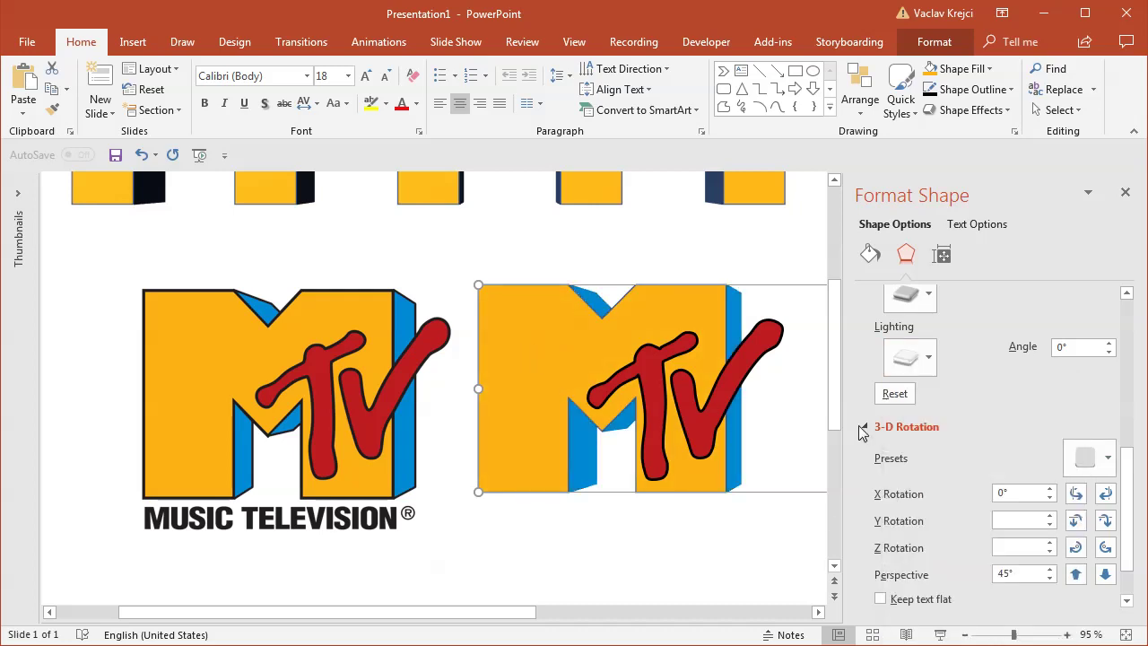
pyautogui.scroll(5, 1115, 403)
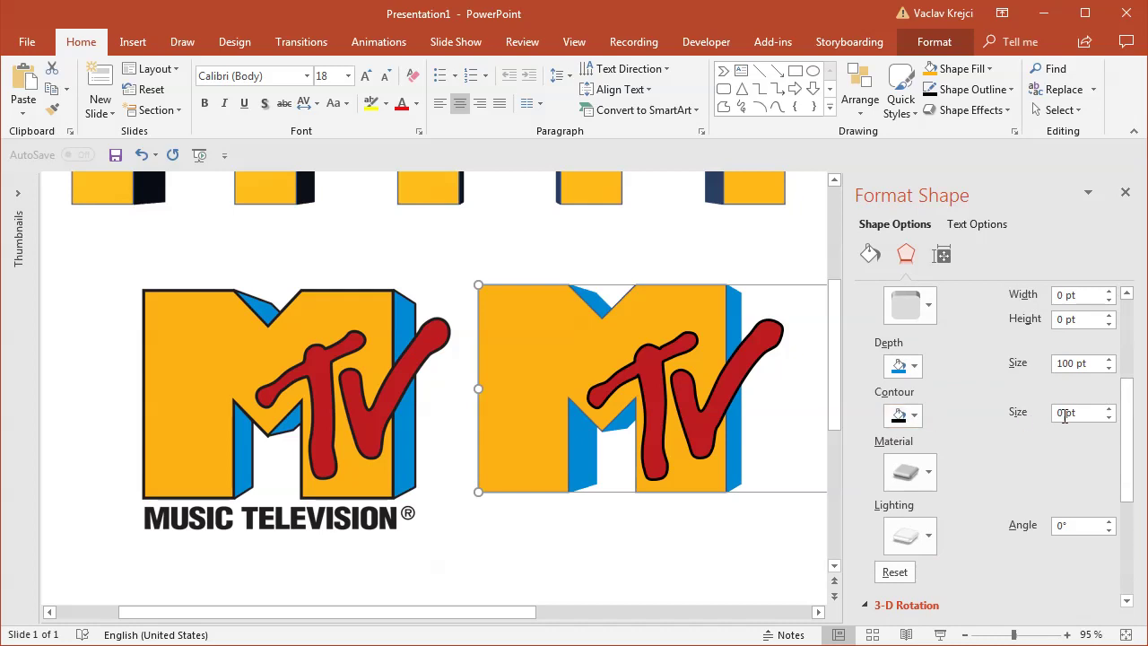
pyautogui.click(1029, 416)
pyautogui.write('3')
pyautogui.press('Return')
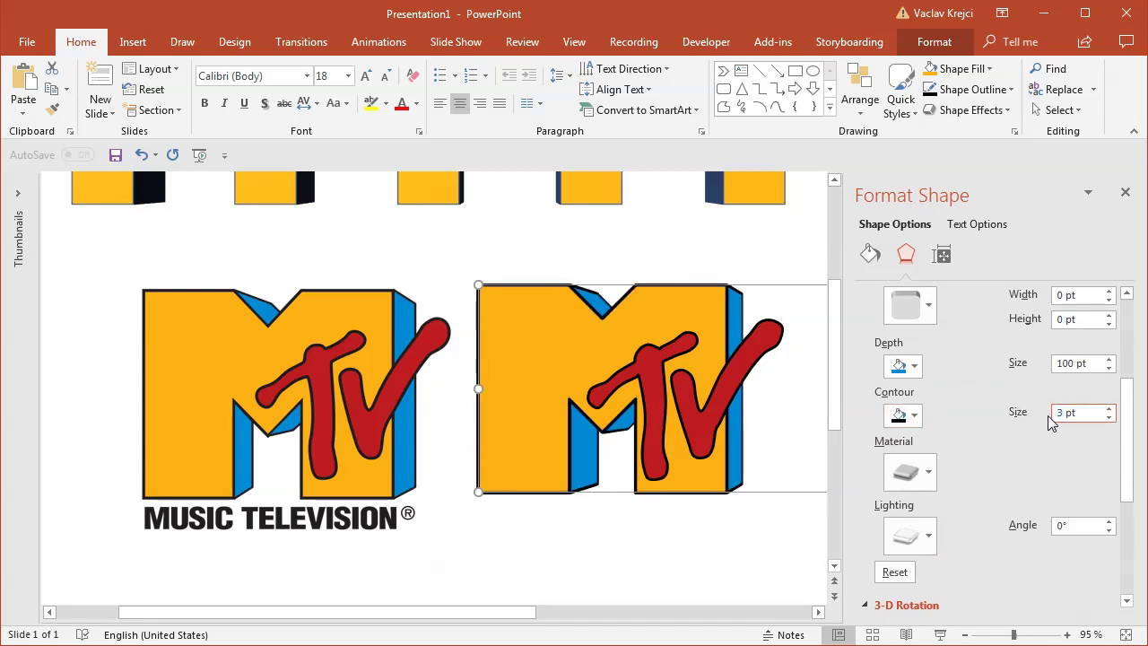
pyautogui.click(679, 529)
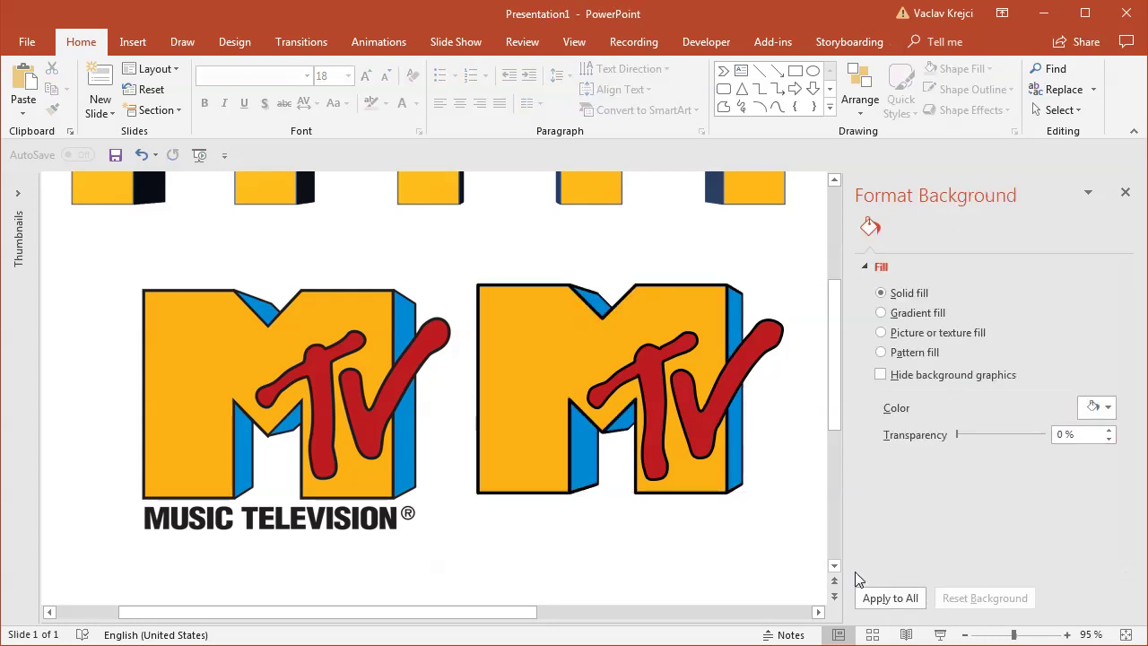
# Delete the strip of practice cubes at the top of the slide.
pyautogui.click(1002, 634)
pyautogui.click(640, 233)
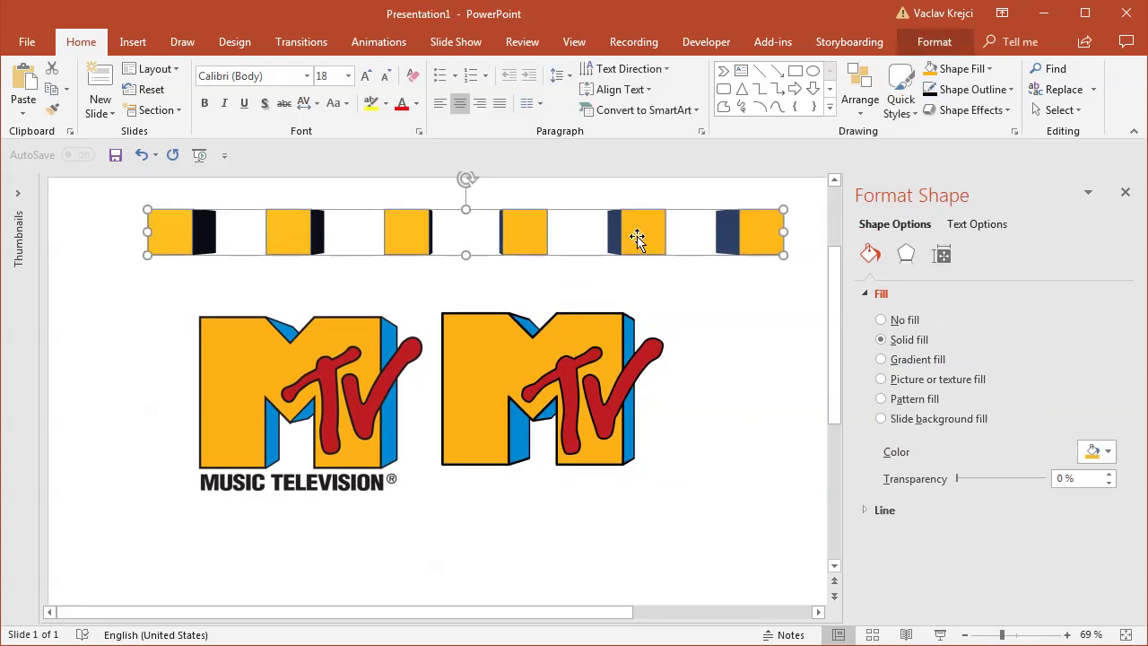
pyautogui.press('Delete')
# Move the recreated logo further right, away from the original MTV picture.
pyautogui.click(563, 378)
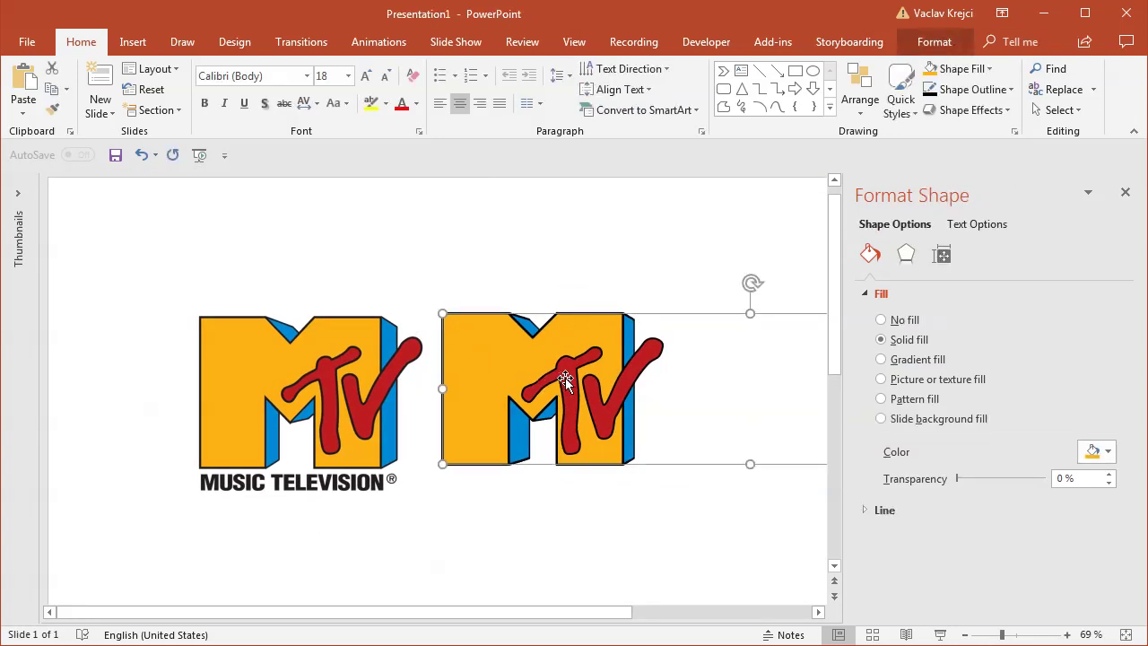
pyautogui.click(565, 377)
pyautogui.moveTo(625, 385); pyautogui.dragTo(677, 389)
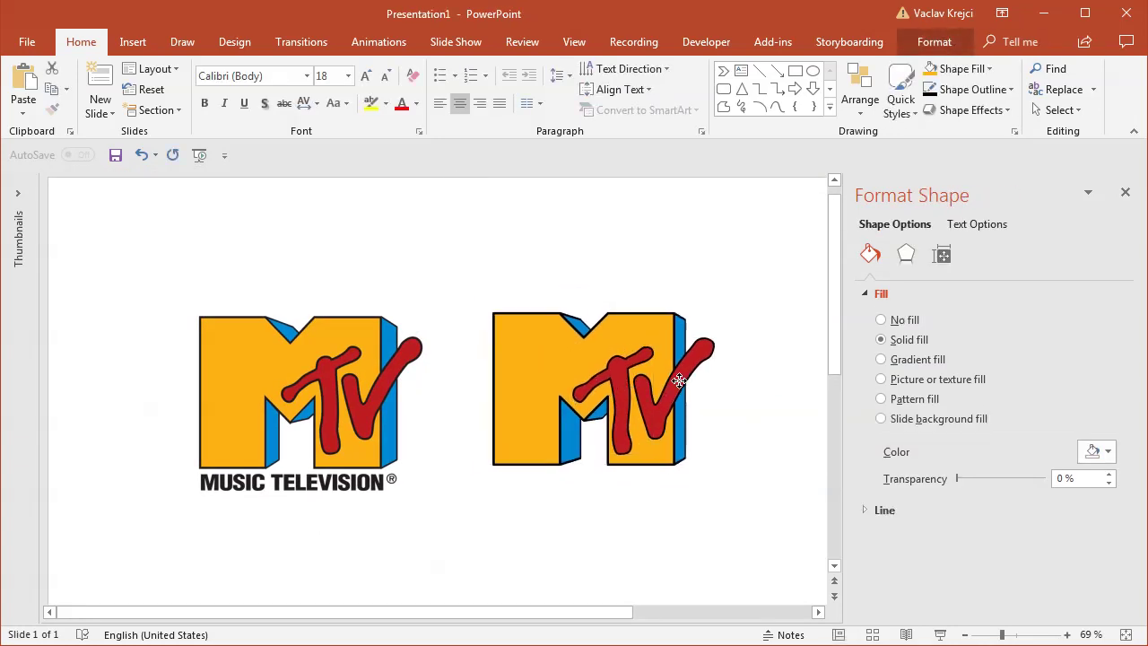
pyautogui.click(591, 275)
pyautogui.click(366, 378)
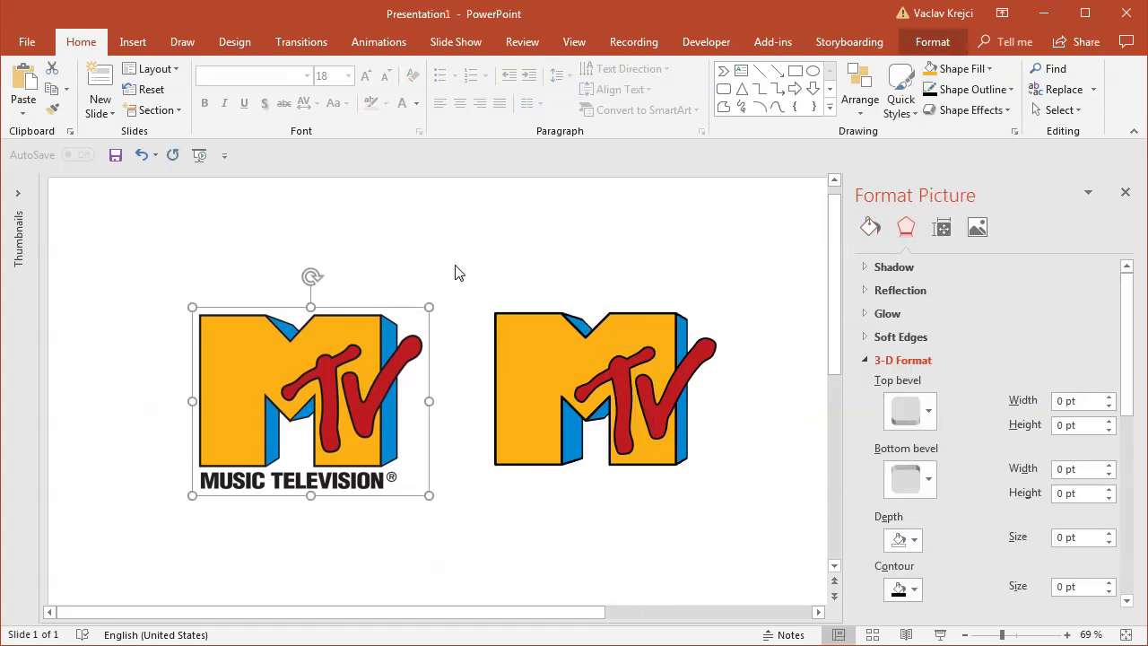
pyautogui.click(476, 285)
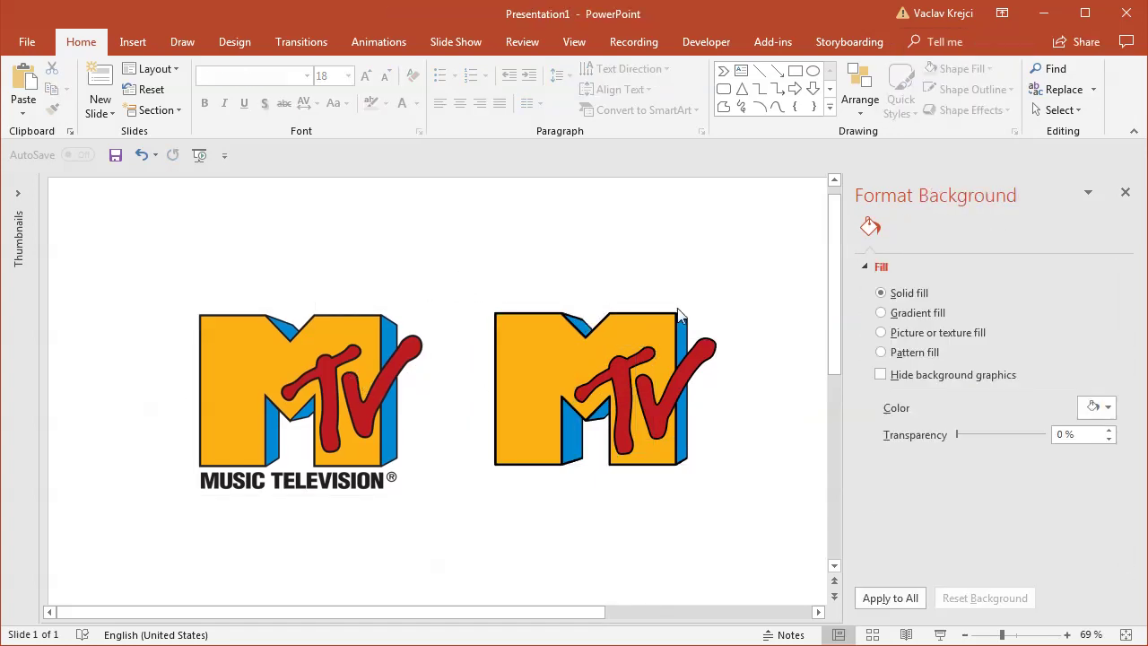